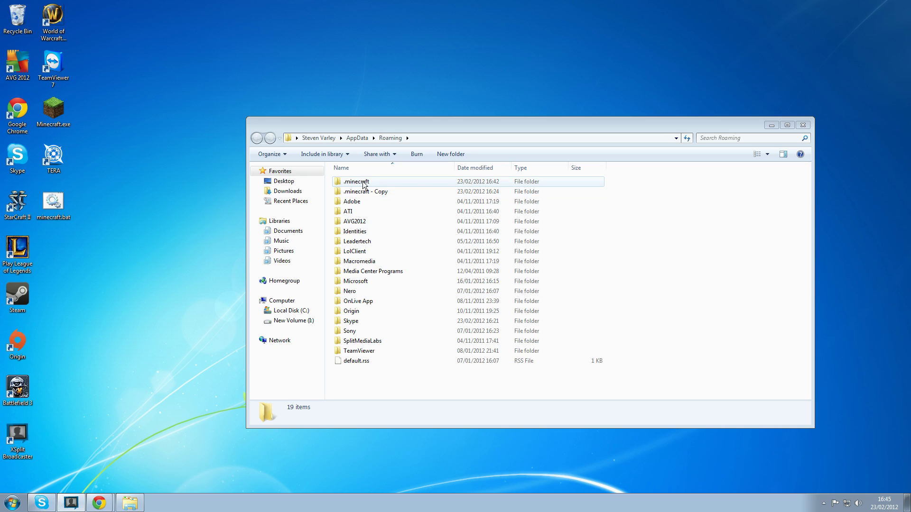
Look over the MCNostalgia 1.0.4 topic in the browser and return to the Roaming folder.
{"action": "left_click", "coordinate": [363, 181]}
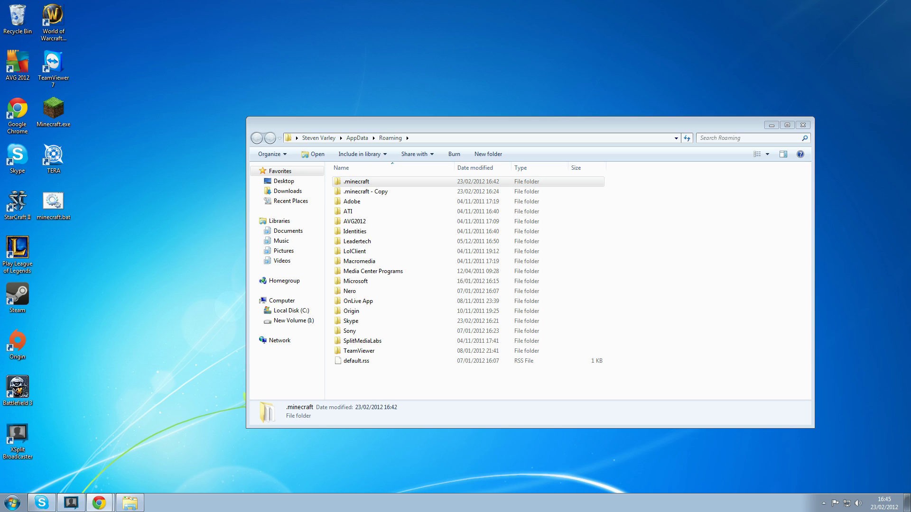
{"action": "key", "text": "alt+Tab"}
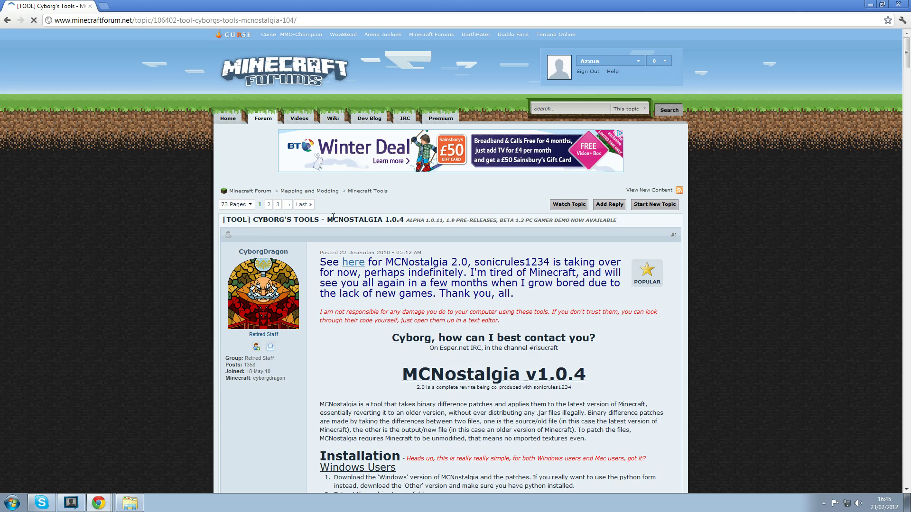
{"action": "scroll", "coordinate": [475, 303], "scroll_direction": "down", "scroll_amount": 2}
{"action": "scroll", "coordinate": [572, 302], "scroll_direction": "up", "scroll_amount": 2}
{"action": "scroll", "coordinate": [508, 384], "scroll_direction": "down", "scroll_amount": 2}
{"action": "scroll", "coordinate": [887, 240], "scroll_direction": "up", "scroll_amount": 2}
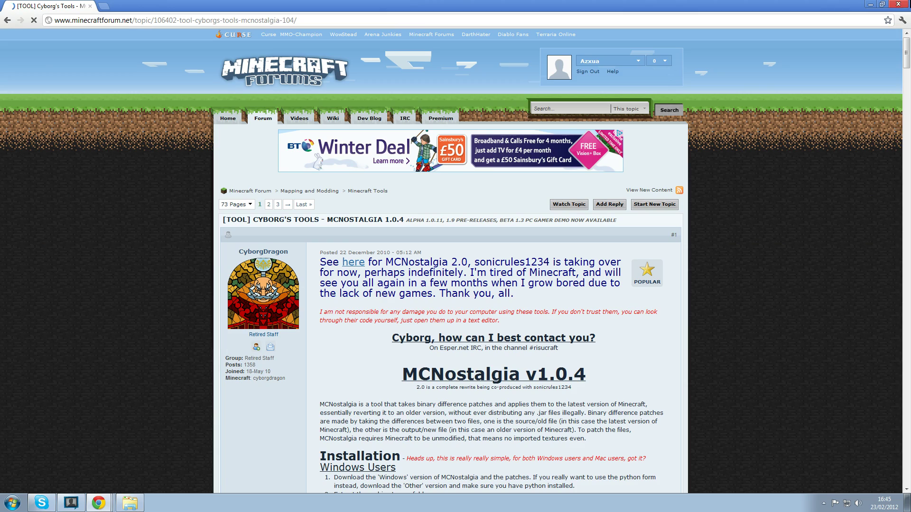
{"action": "left_click", "coordinate": [902, 5]}
{"action": "left_click", "coordinate": [363, 184]}
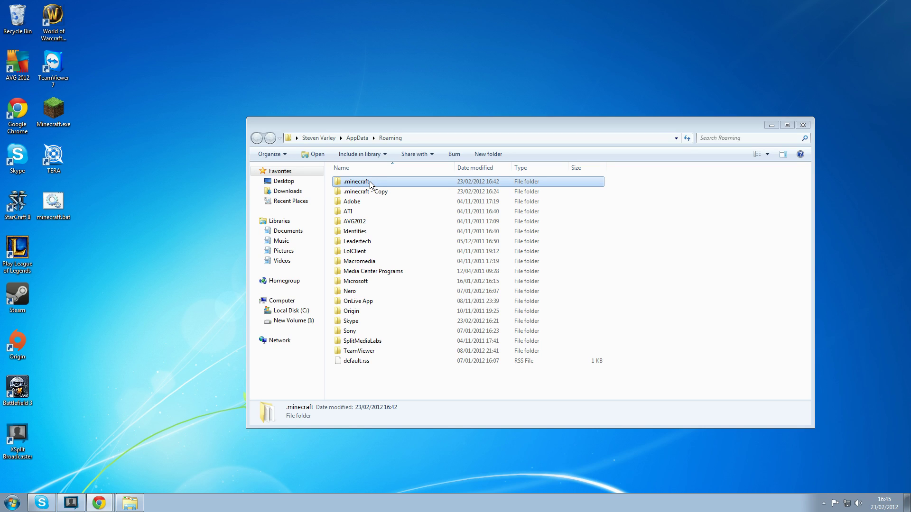
Open the .minecraft folder and delete all of its contents to the Recycle Bin.
{"action": "left_click", "coordinate": [364, 193]}
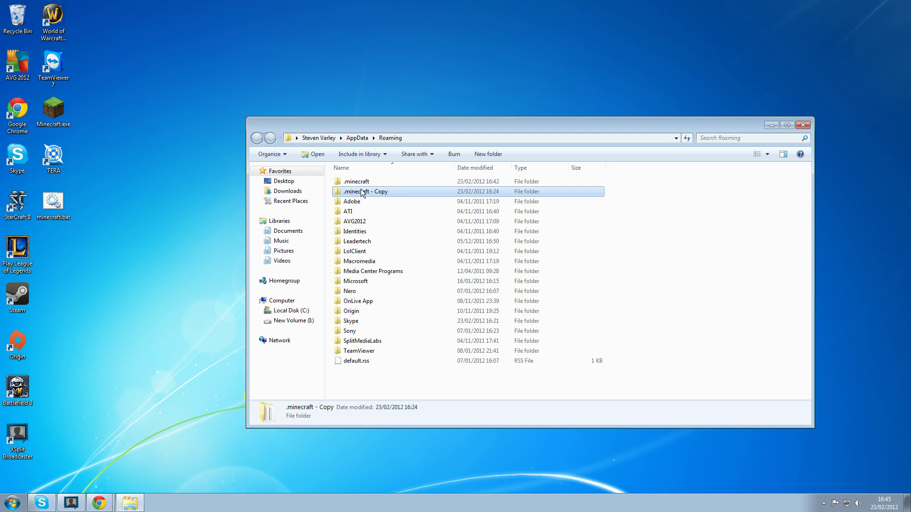
{"action": "double_click", "coordinate": [360, 181]}
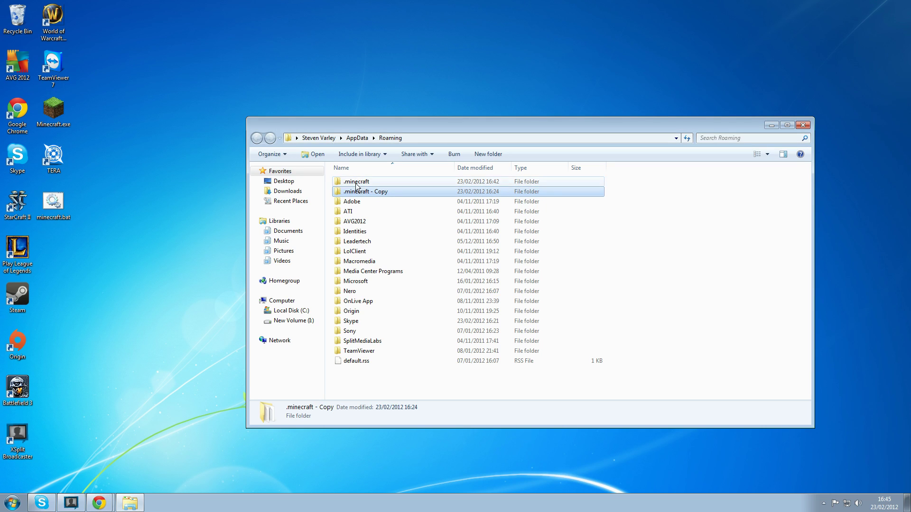
{"action": "left_click_drag", "start_coordinate": [420, 355], "coordinate": [349, 184]}
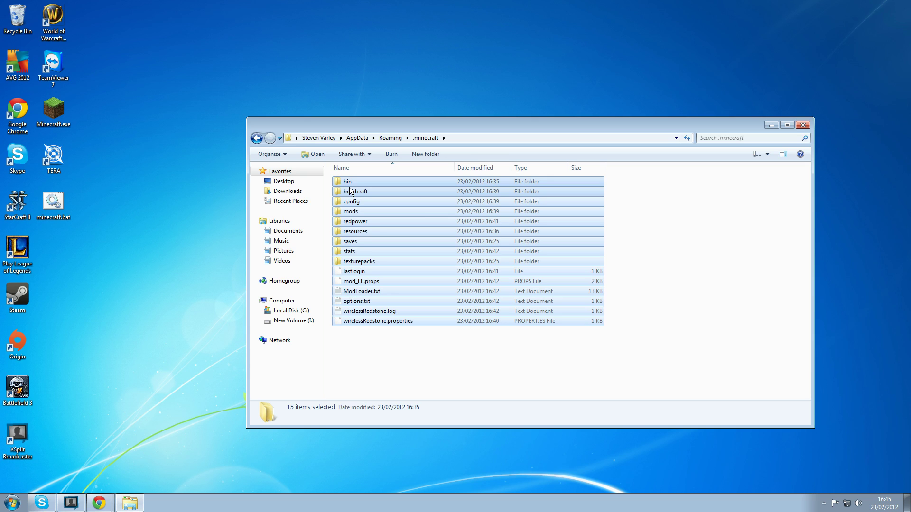
{"action": "key", "text": "Delete"}
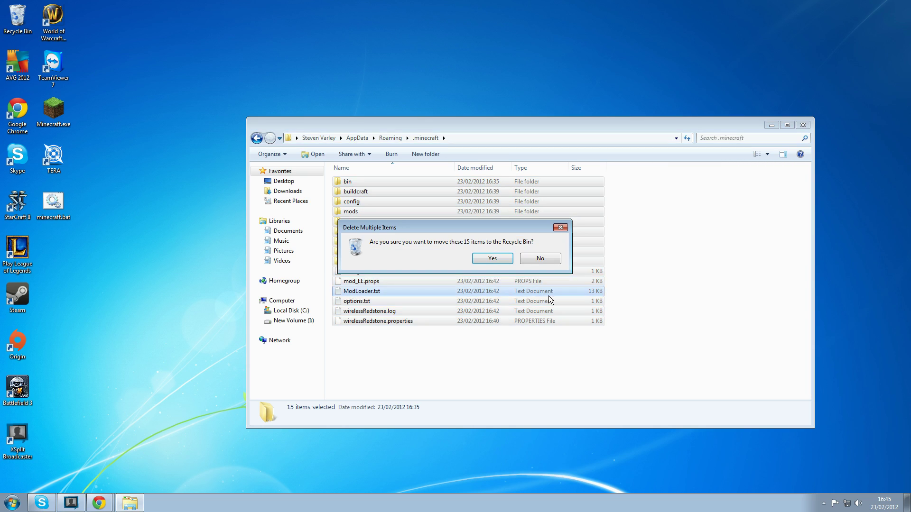
{"action": "left_click", "coordinate": [496, 259]}
Start Minecraft and log in with the account username and password, with the password remembered.
{"action": "left_click", "coordinate": [53, 112]}
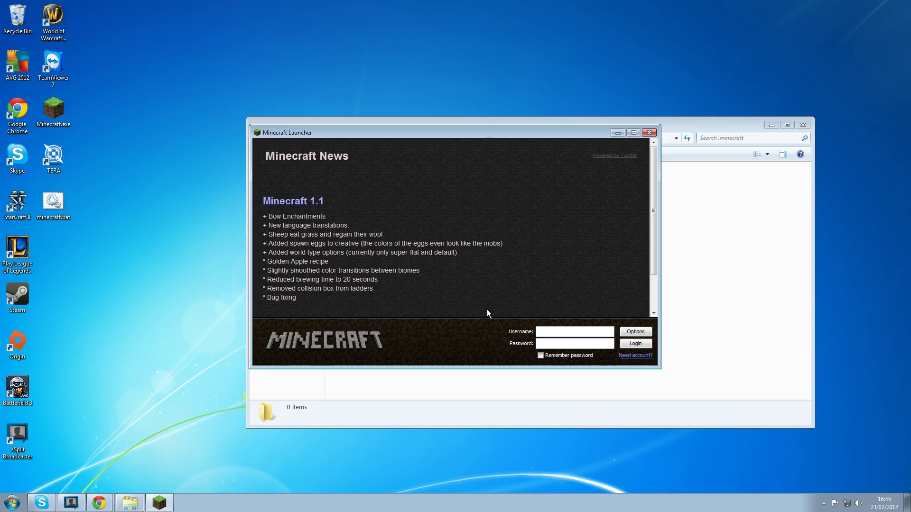
{"action": "type", "text": "steevyiiee"}
{"action": "key", "text": "Tab"}
{"action": "type", "text": "********"}
{"action": "left_click", "coordinate": [624, 346]}
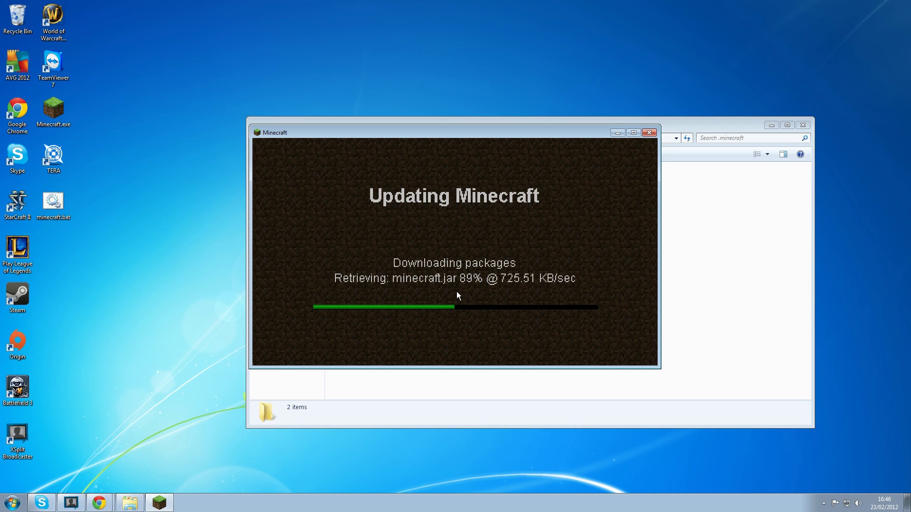
Restart the Minecraft launcher, log in with the saved account and accept the update, closing the game once it has loaded.
{"action": "left_click", "coordinate": [651, 134]}
{"action": "left_click", "coordinate": [59, 120]}
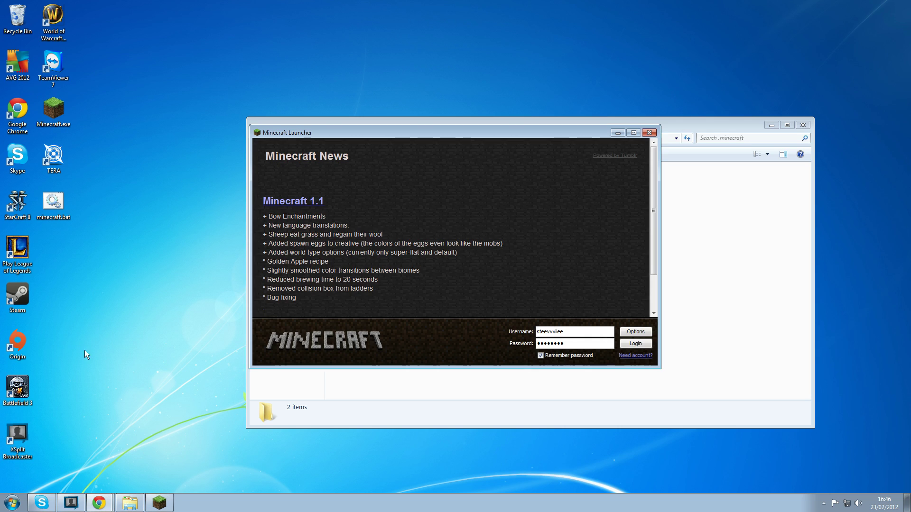
{"action": "left_click", "coordinate": [634, 345]}
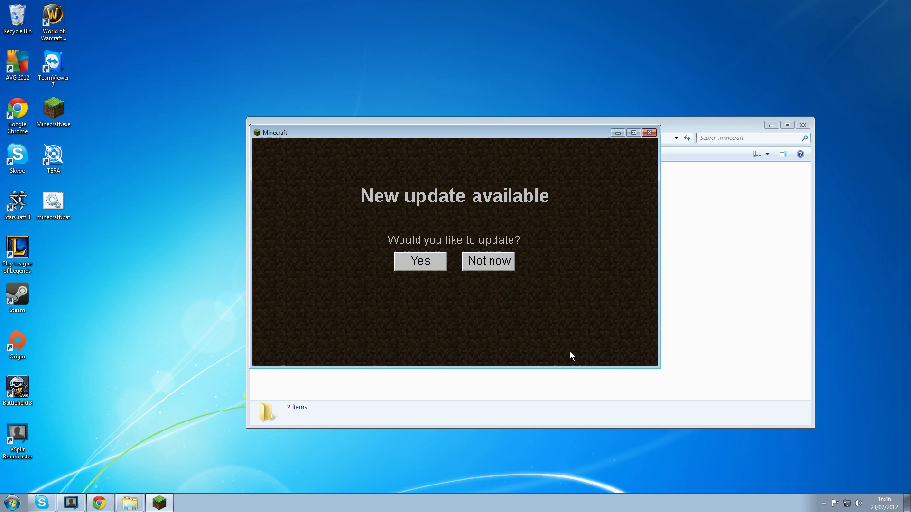
{"action": "left_click", "coordinate": [412, 265]}
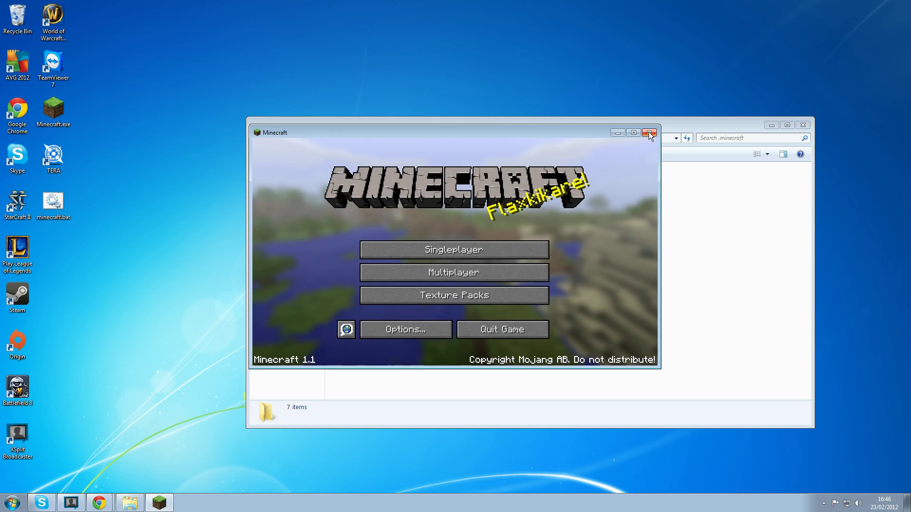
{"action": "left_click", "coordinate": [649, 132]}
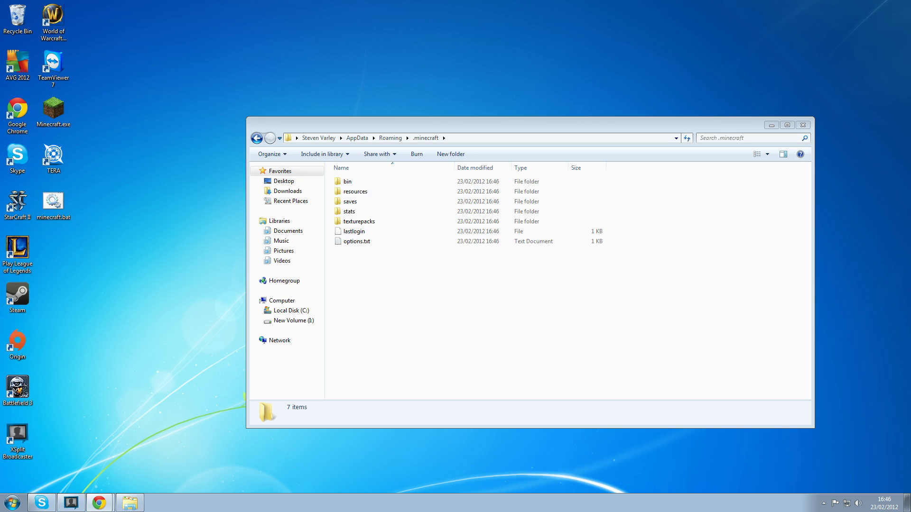
Switch to Chrome and open the IndustrialCraft wiki's download page at its Setup section.
{"action": "key", "text": "alt+Tab"}
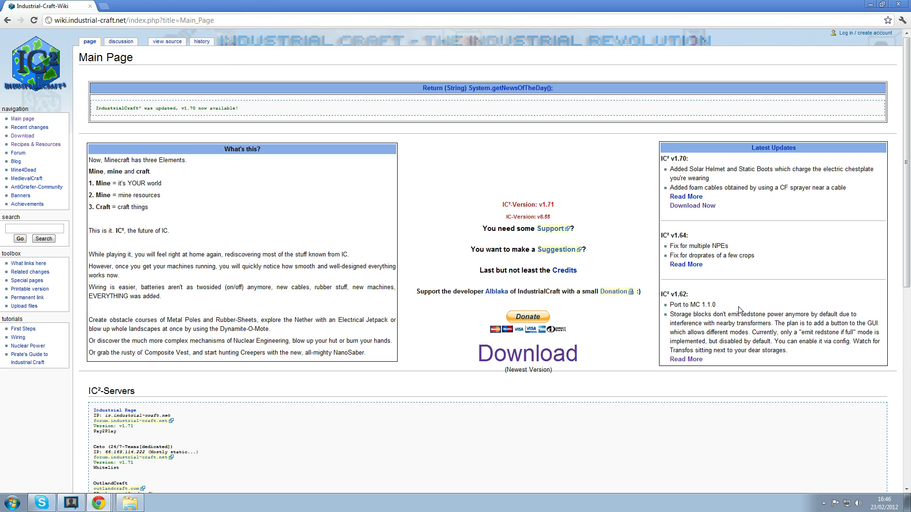
{"action": "left_click", "coordinate": [693, 205]}
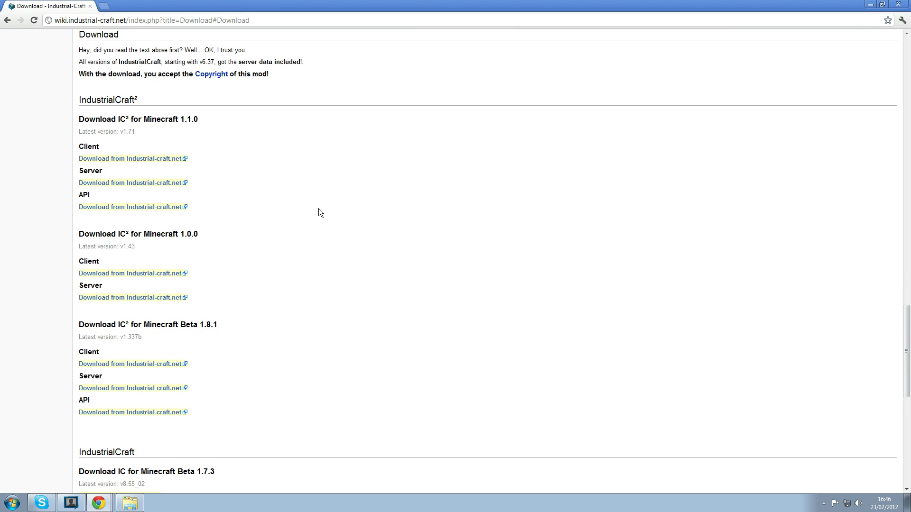
{"action": "scroll", "coordinate": [326, 203], "scroll_direction": "up", "scroll_amount": 20}
{"action": "scroll", "coordinate": [326, 204], "scroll_direction": "down", "scroll_amount": 2}
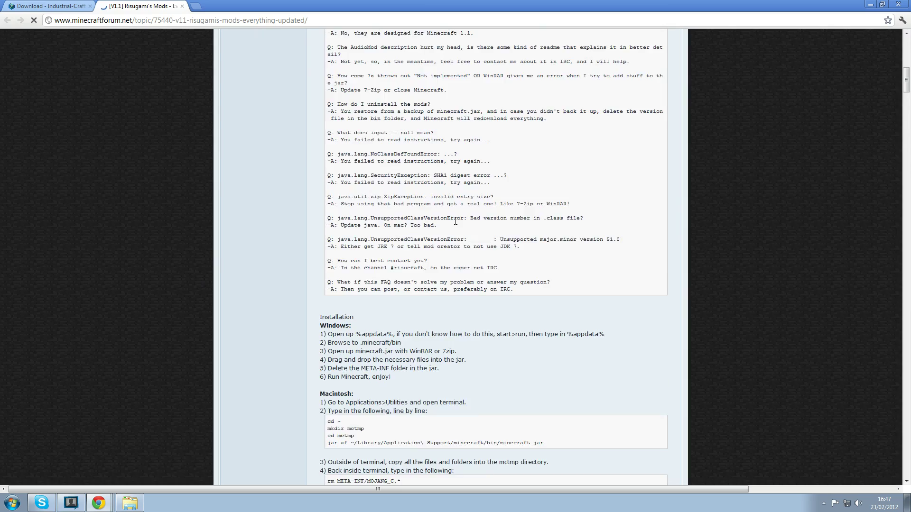
Review the Risugami's ModLoader 1.1 and Flan's ModLoaderMP forum topics and return to the wiki's download page.
{"action": "scroll", "coordinate": [456, 221], "scroll_direction": "down", "scroll_amount": 9}
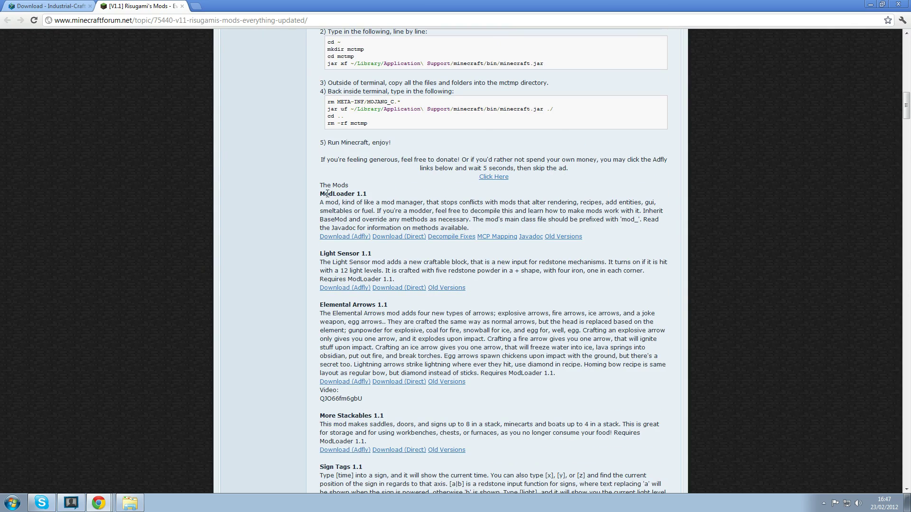
{"action": "scroll", "coordinate": [369, 196], "scroll_direction": "down", "scroll_amount": 7}
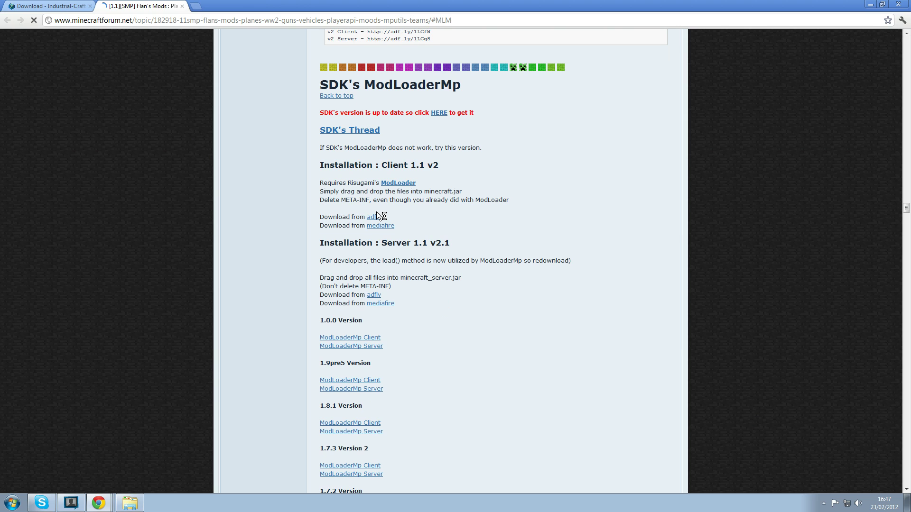
{"action": "left_click", "coordinate": [182, 6]}
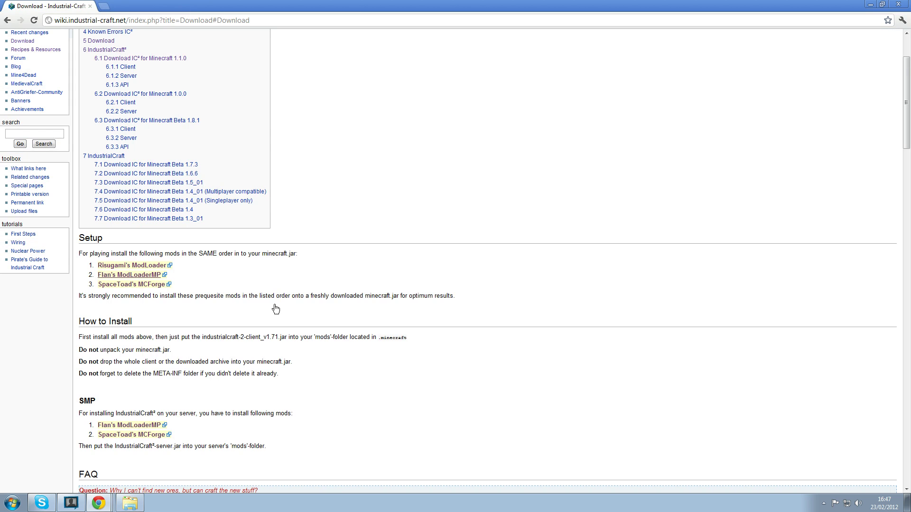
Follow SpaceToad's MCForge link to the Forge downloads for Minecraft 1.1.0, view Forge build #1, and leave the browser.
{"action": "left_click", "coordinate": [139, 289]}
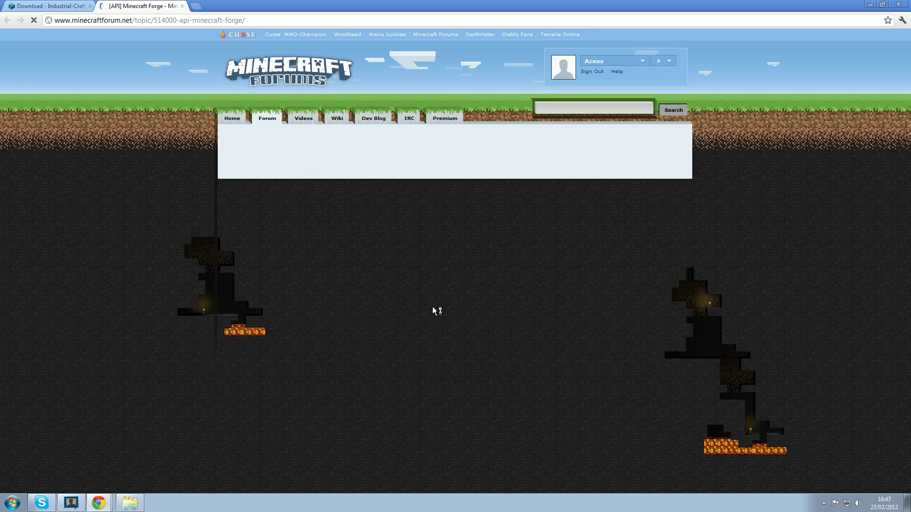
{"action": "scroll", "coordinate": [491, 297], "scroll_direction": "down", "scroll_amount": 1}
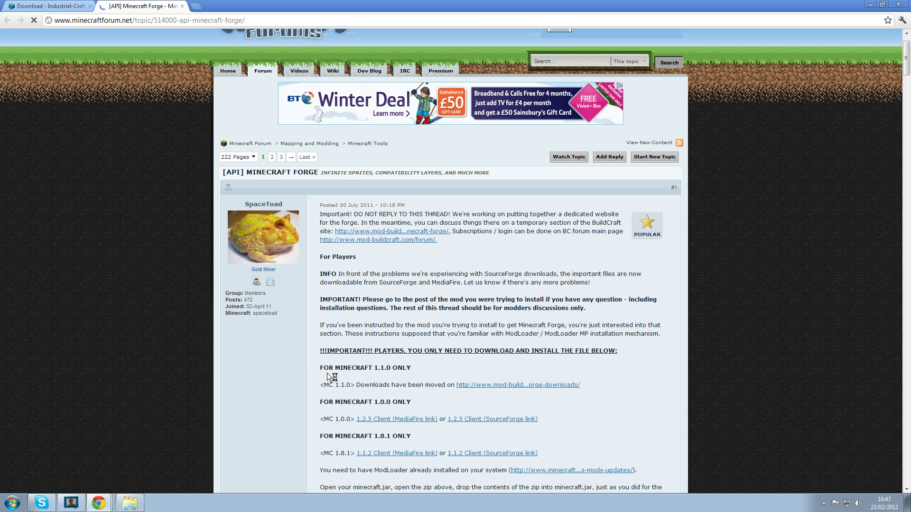
{"action": "scroll", "coordinate": [379, 379], "scroll_direction": "down", "scroll_amount": 1}
{"action": "left_click", "coordinate": [508, 338]}
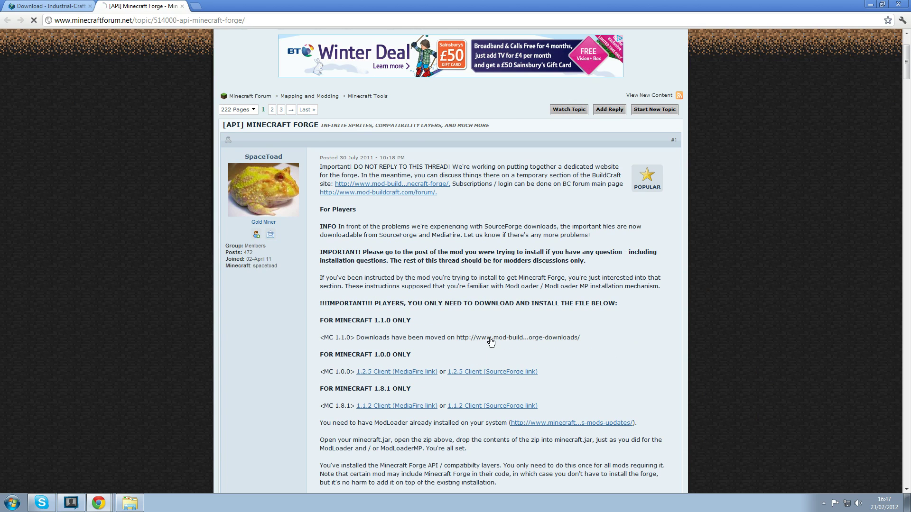
{"action": "scroll", "coordinate": [461, 253], "scroll_direction": "down", "scroll_amount": 10}
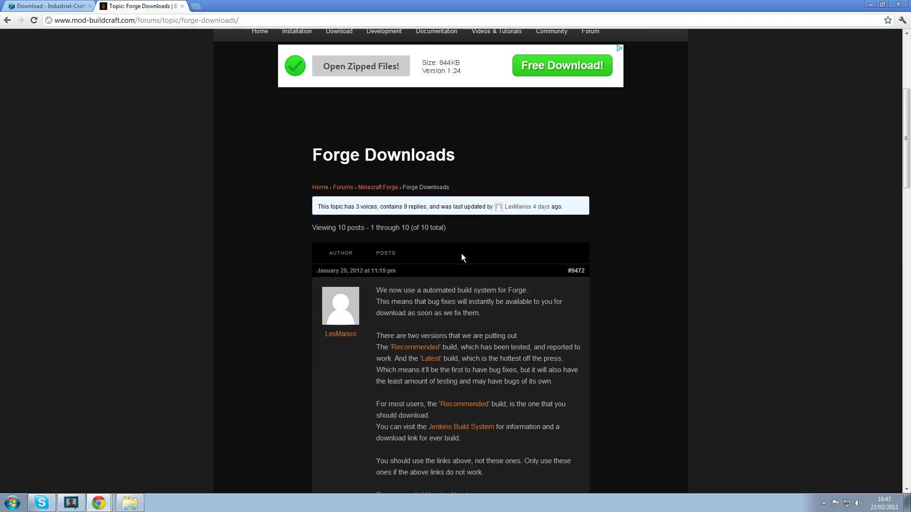
{"action": "scroll", "coordinate": [417, 319], "scroll_direction": "down", "scroll_amount": 2}
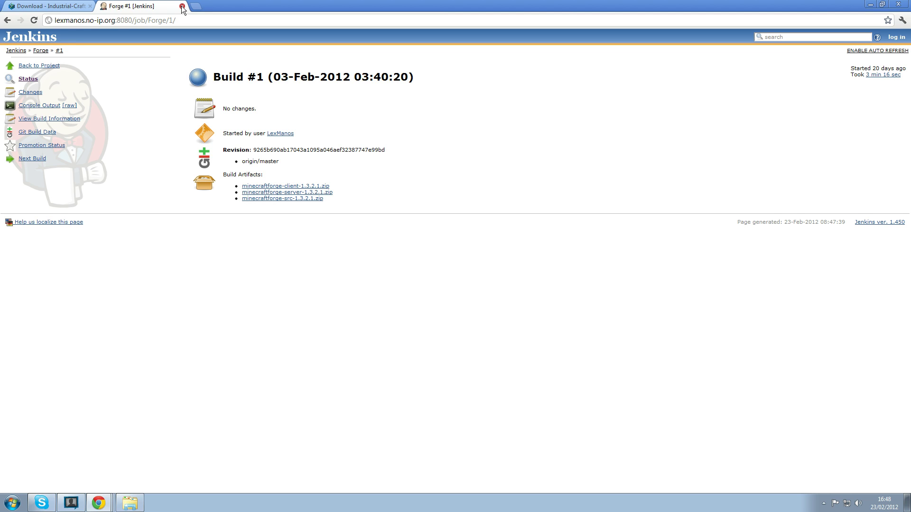
{"action": "left_click", "coordinate": [182, 6]}
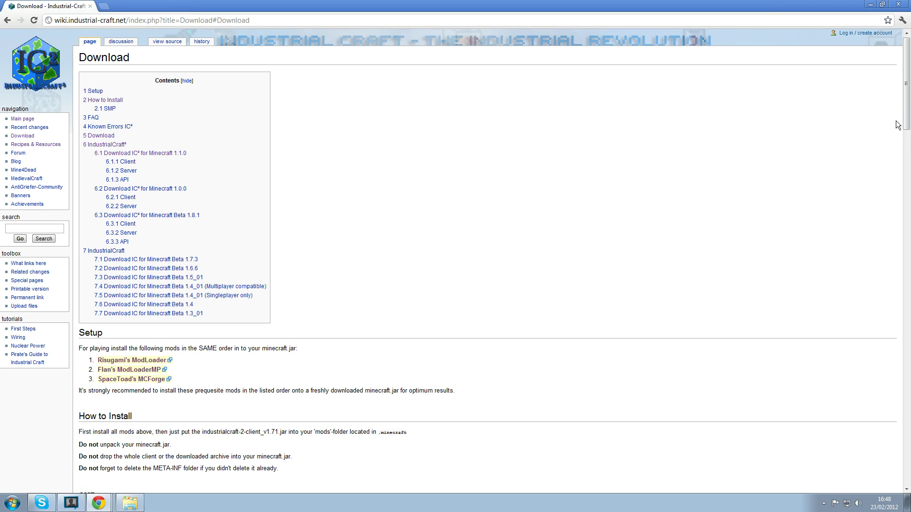
{"action": "left_click", "coordinate": [893, 5]}
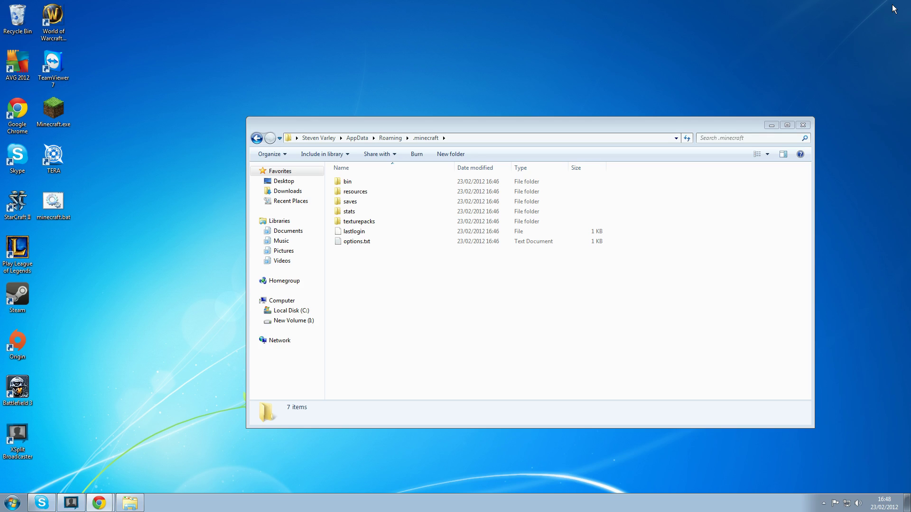
Open the Nevcraft folder inside Downloads on New Volume (I:) in a second Explorer window.
{"action": "left_click", "coordinate": [13, 502]}
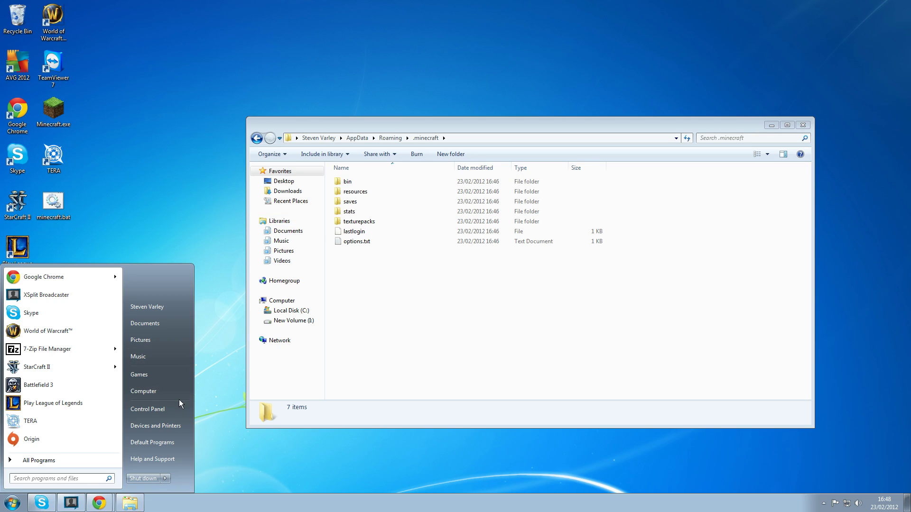
{"action": "left_click", "coordinate": [159, 391]}
{"action": "double_click", "coordinate": [512, 201]}
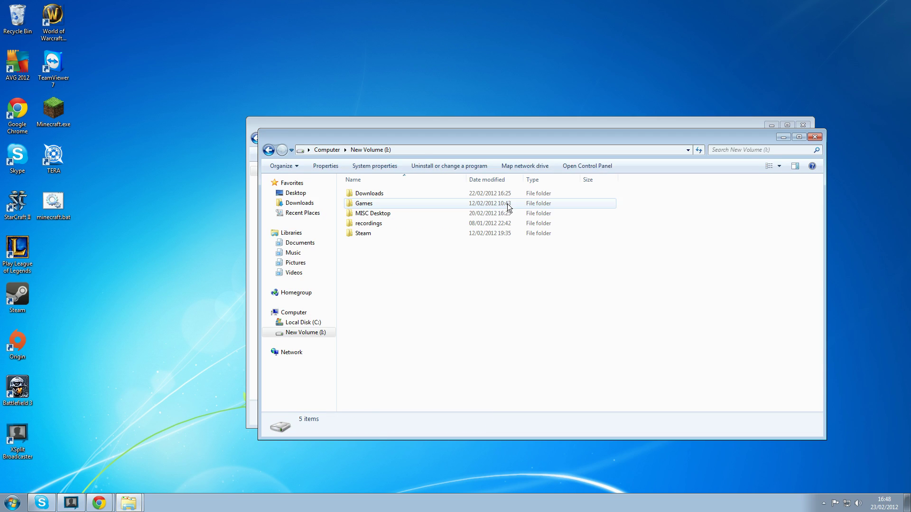
{"action": "double_click", "coordinate": [383, 194]}
{"action": "double_click", "coordinate": [462, 204]}
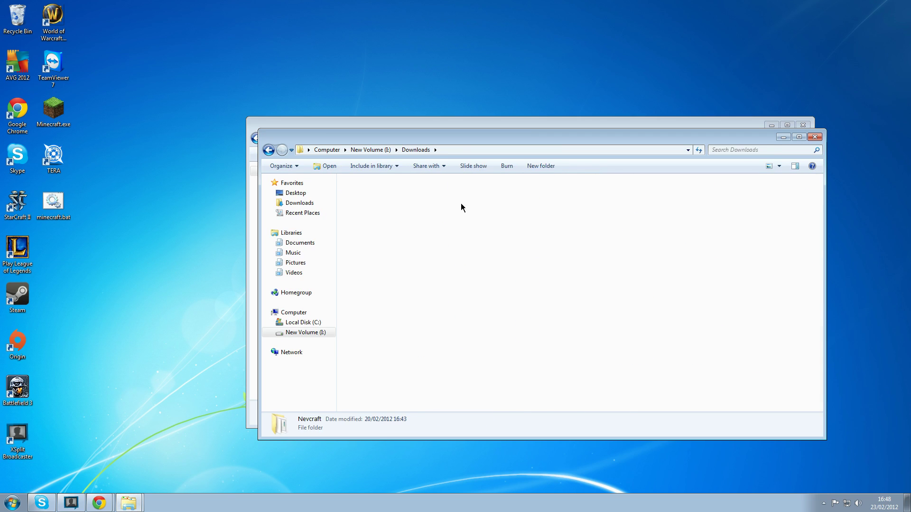
{"action": "scroll", "coordinate": [444, 309], "scroll_direction": "down", "scroll_amount": 2}
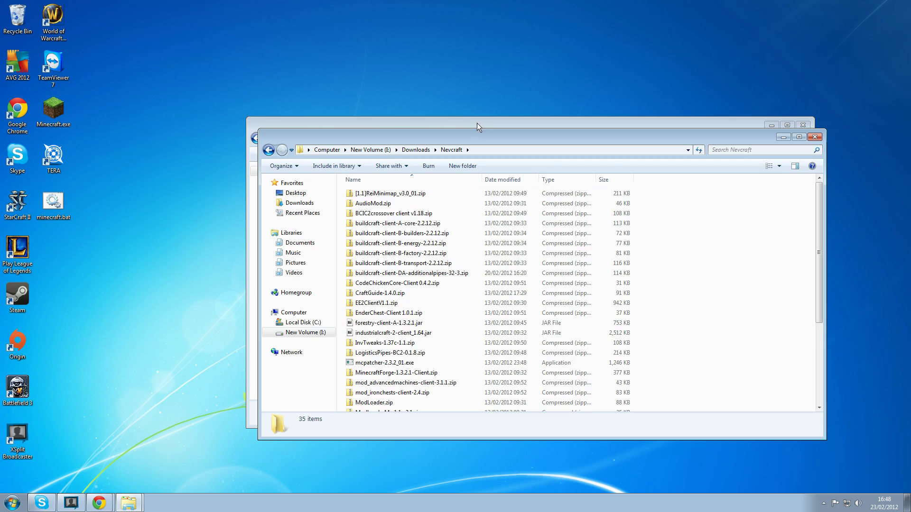
Arrange the .minecraft and Nevcraft windows so both folders are accessible, and open the bin folder in .minecraft.
{"action": "left_click_drag", "start_coordinate": [476, 126], "coordinate": [232, 10]}
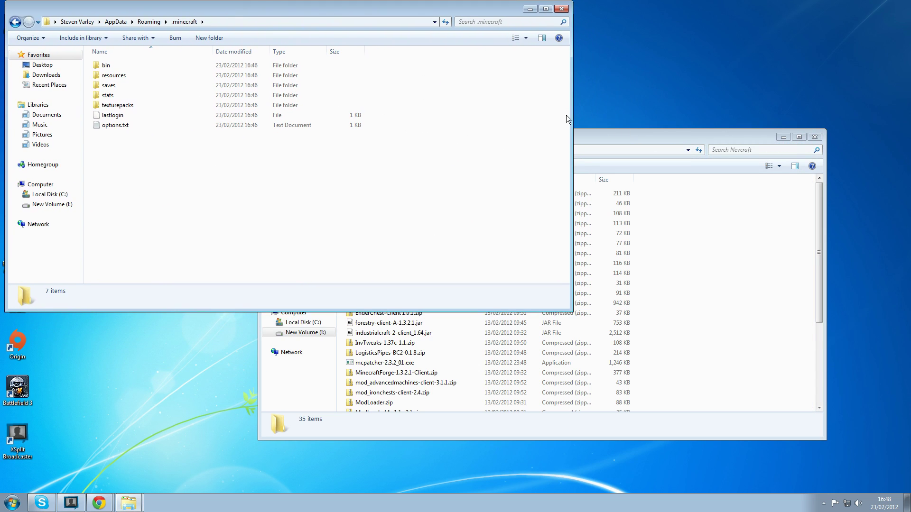
{"action": "left_click_drag", "start_coordinate": [595, 138], "coordinate": [675, 191]}
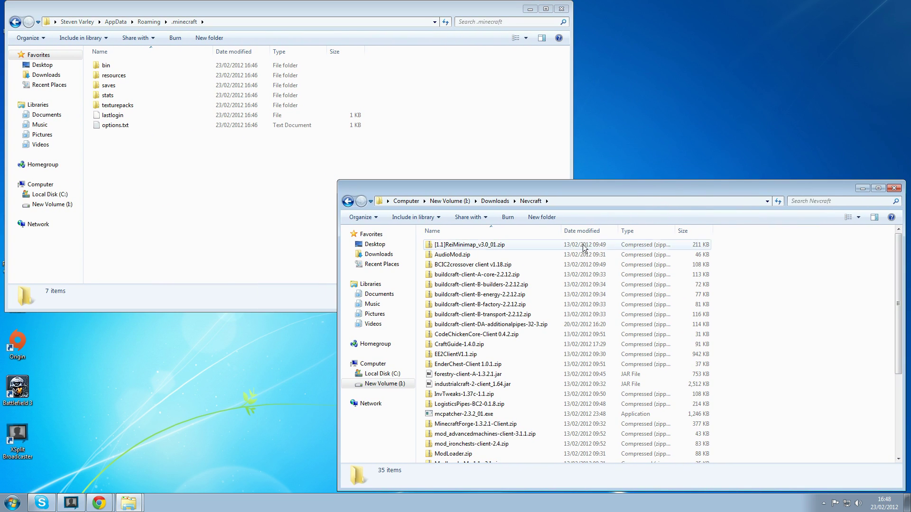
{"action": "left_click", "coordinate": [164, 186]}
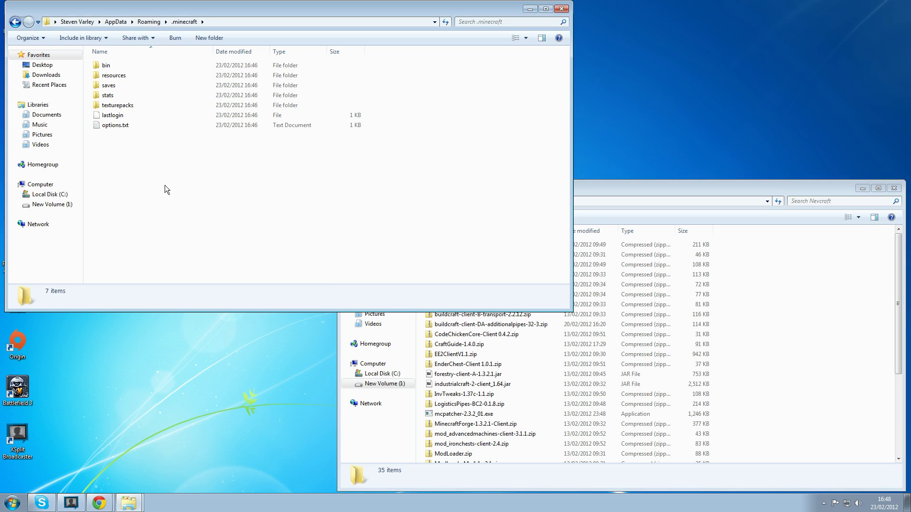
{"action": "left_click", "coordinate": [116, 66]}
{"action": "double_click", "coordinate": [115, 65]}
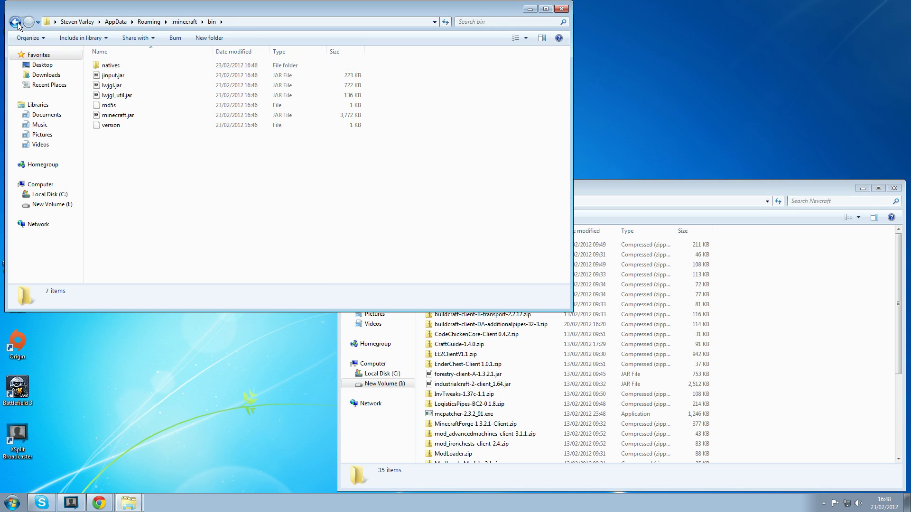
Create a folder named edit inside the bin folder and open it.
{"action": "key", "text": "BackSpace"}
{"action": "double_click", "coordinate": [118, 65]}
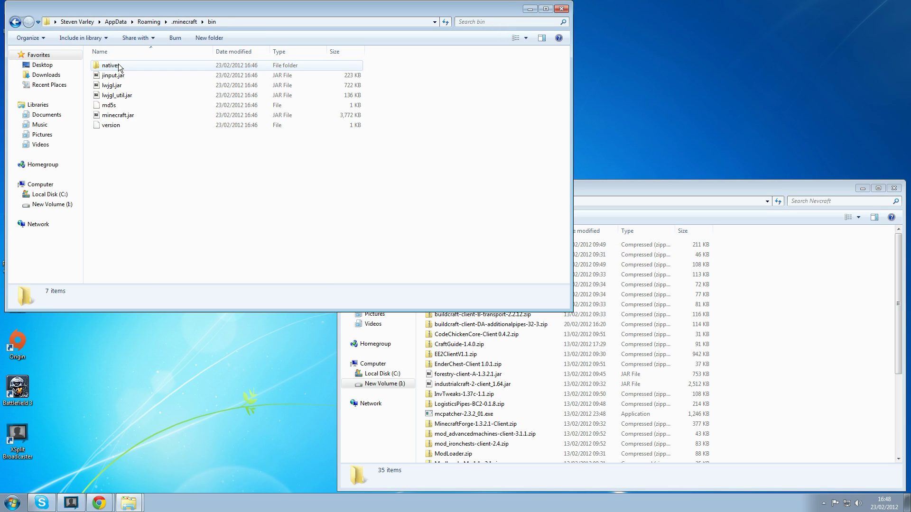
{"action": "right_click", "coordinate": [150, 178]}
{"action": "mouse_move", "coordinate": [238, 306]}
{"action": "left_click", "coordinate": [296, 308]}
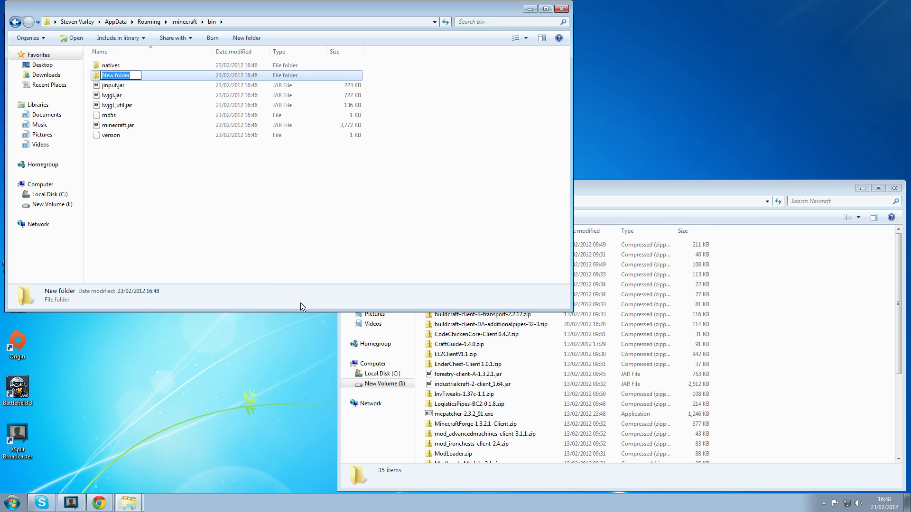
{"action": "type", "text": "edit"}
{"action": "key", "text": "Return"}
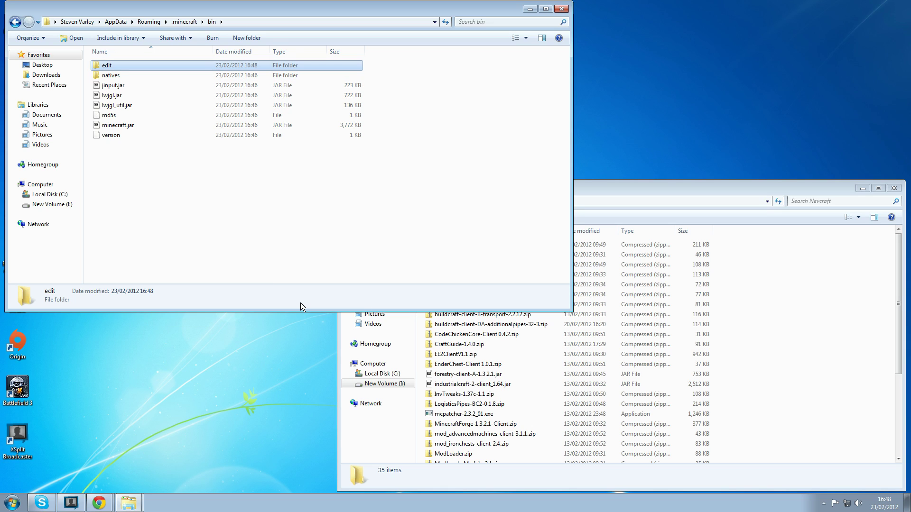
{"action": "double_click", "coordinate": [120, 67]}
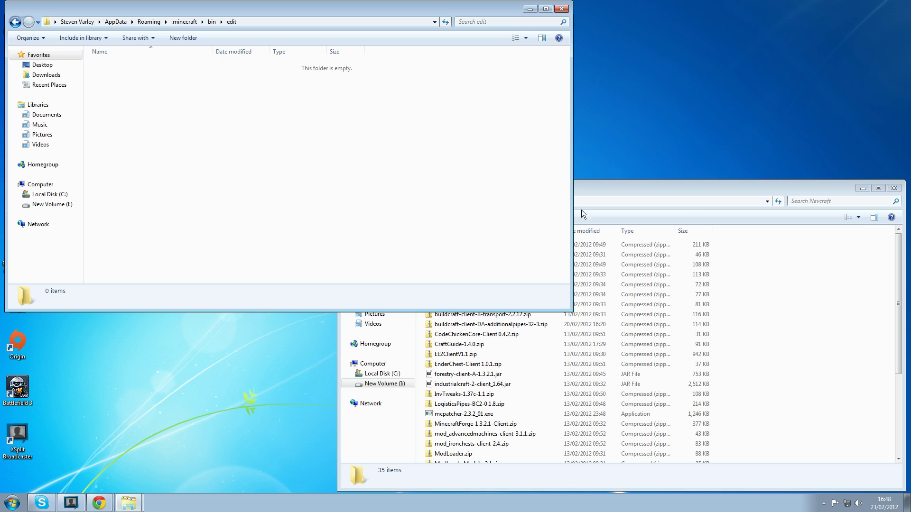
Copy the whole contents of AudioMod.zip from the Nevcraft folder into the edit folder.
{"action": "left_click", "coordinate": [664, 189]}
{"action": "double_click", "coordinate": [457, 254]}
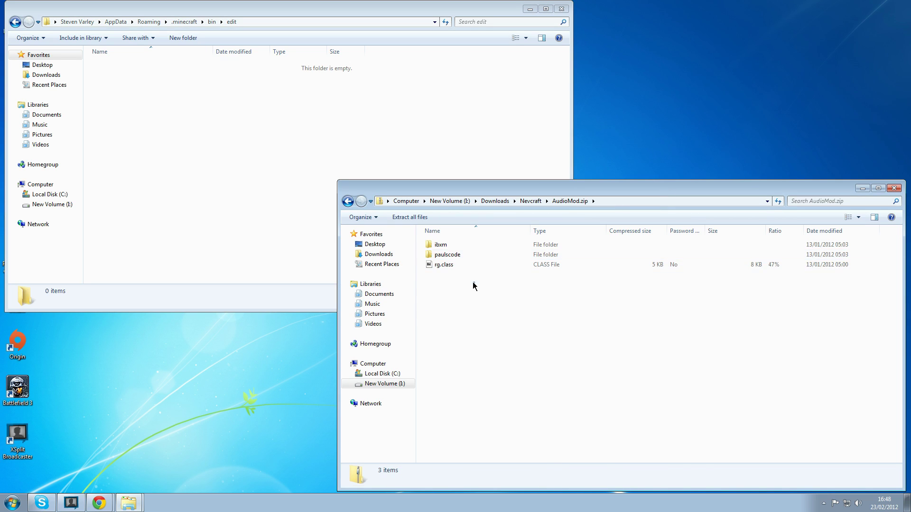
{"action": "left_click_drag", "start_coordinate": [474, 287], "coordinate": [175, 144]}
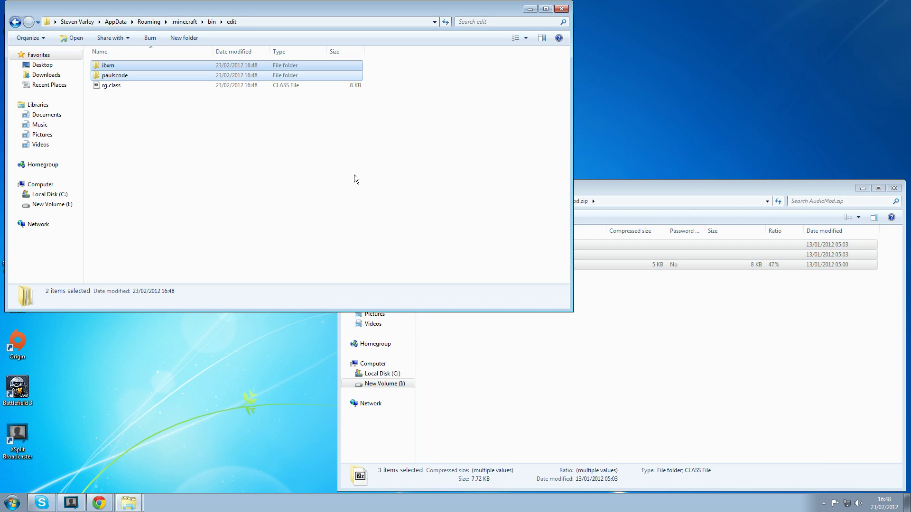
Return to the Nevcraft folder and copy all class files from ModLoader.zip into the edit folder.
{"action": "left_click", "coordinate": [658, 184]}
{"action": "left_click", "coordinate": [348, 201]}
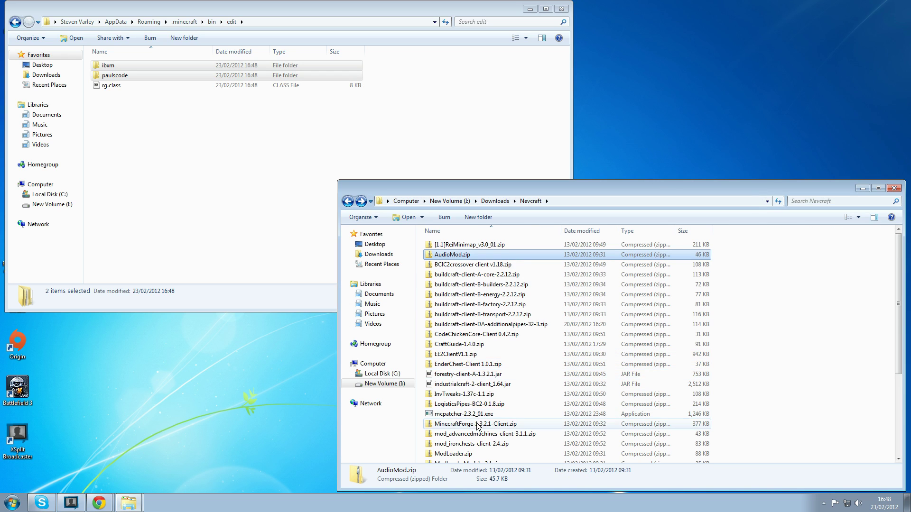
{"action": "scroll", "coordinate": [477, 426], "scroll_direction": "down", "scroll_amount": 1}
{"action": "scroll", "coordinate": [477, 428], "scroll_direction": "down", "scroll_amount": 1}
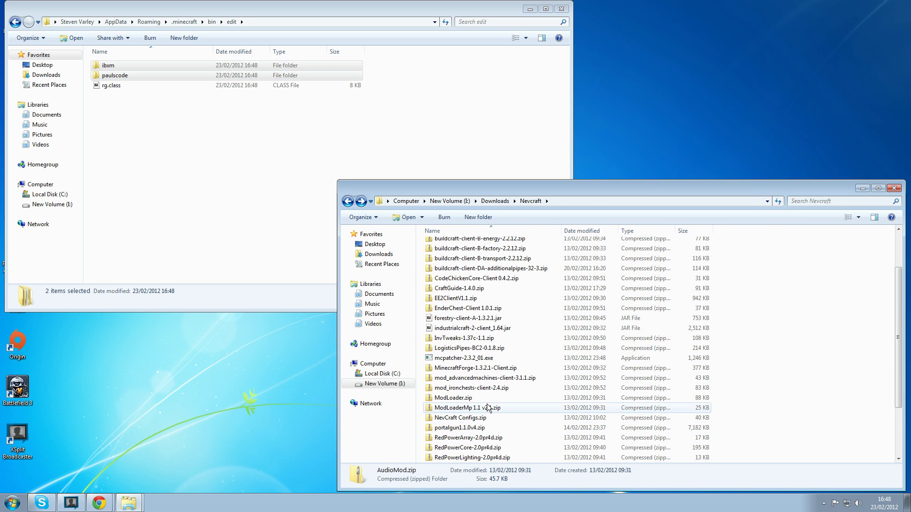
{"action": "double_click", "coordinate": [456, 398]}
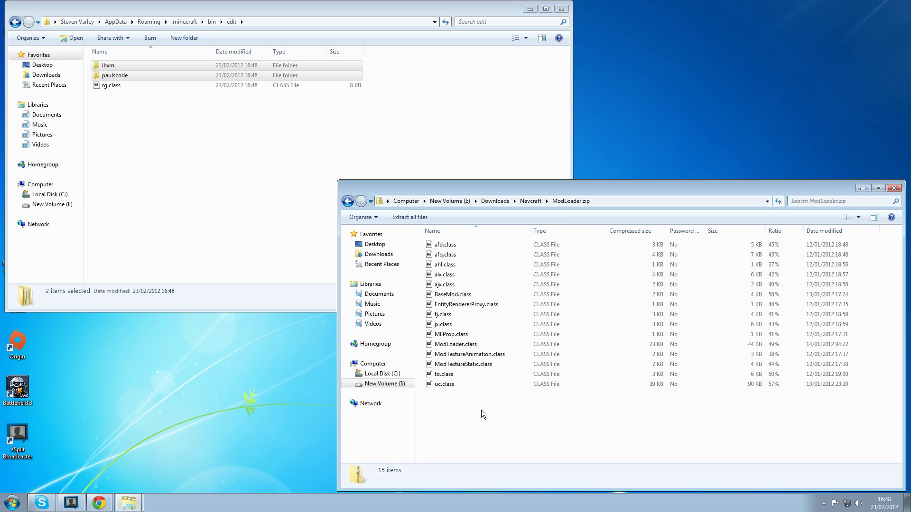
{"action": "left_click_drag", "start_coordinate": [481, 410], "coordinate": [179, 186]}
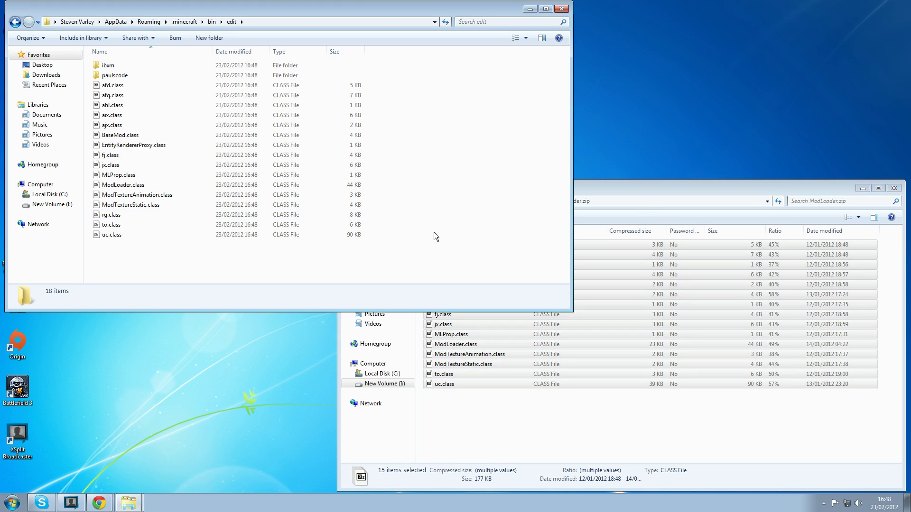
Copy all class files from the Nevcraft folder's ModLoaderMp 1.1 v2.1.zip into the edit folder.
{"action": "left_click", "coordinate": [625, 191]}
{"action": "left_click", "coordinate": [348, 201]}
{"action": "scroll", "coordinate": [479, 439], "scroll_direction": "down", "scroll_amount": 1}
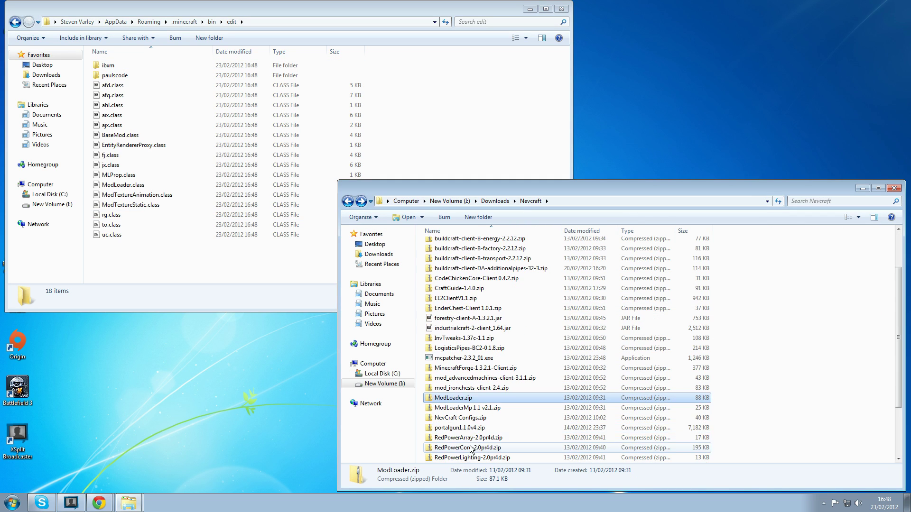
{"action": "double_click", "coordinate": [476, 409]}
{"action": "left_click_drag", "start_coordinate": [476, 369], "coordinate": [453, 242]}
{"action": "left_click_drag", "start_coordinate": [233, 248], "coordinate": [229, 261]}
{"action": "left_click", "coordinate": [640, 195]}
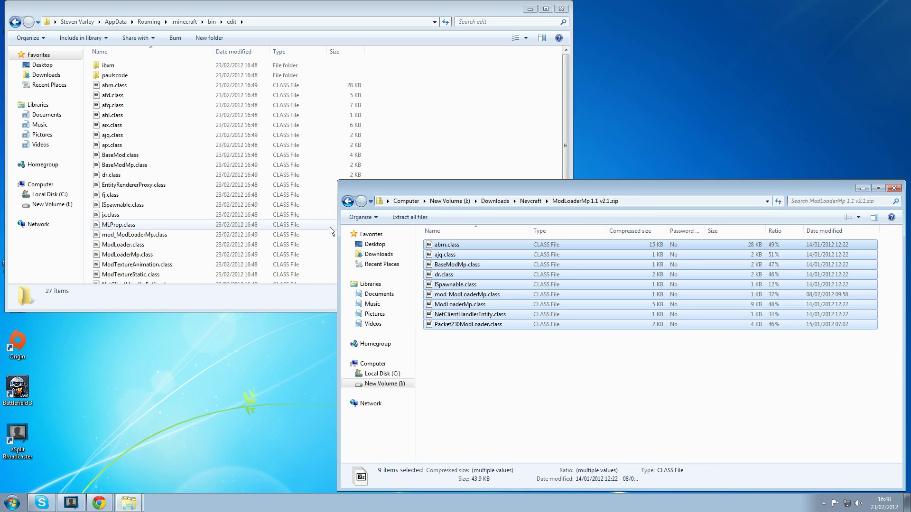
Copy everything from MinecraftForge-1.3.2.1-Client.zip into the edit folder, replacing all files with the same names.
{"action": "left_click", "coordinate": [347, 202]}
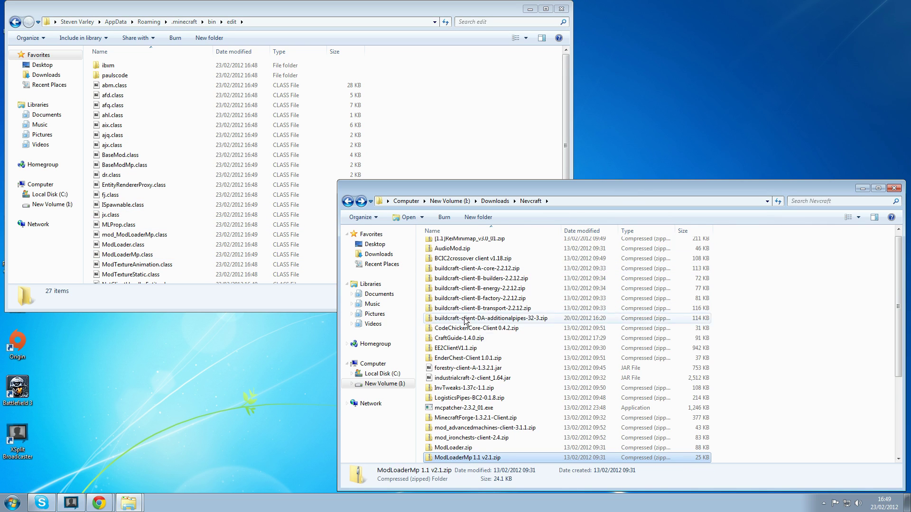
{"action": "double_click", "coordinate": [478, 418]}
{"action": "key", "text": "ctrl+a"}
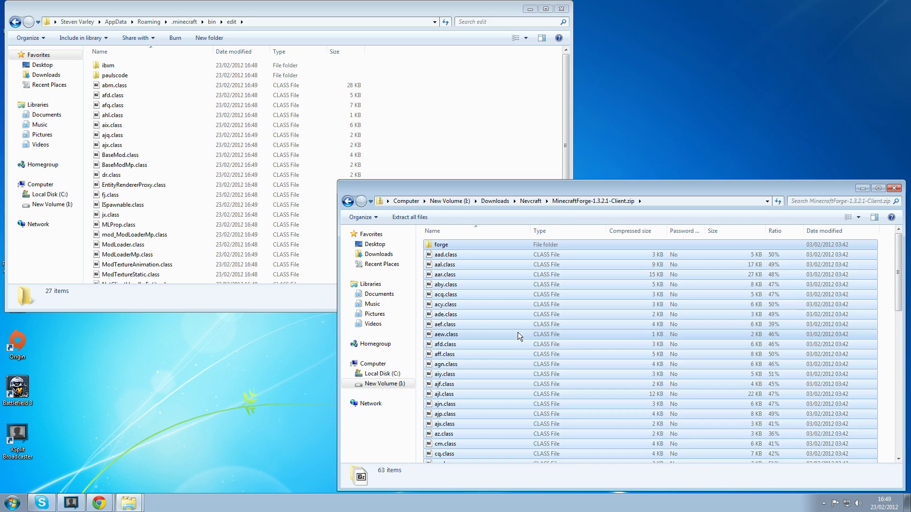
{"action": "left_click", "coordinate": [450, 156]}
{"action": "scroll", "coordinate": [460, 162], "scroll_direction": "down", "scroll_amount": 2}
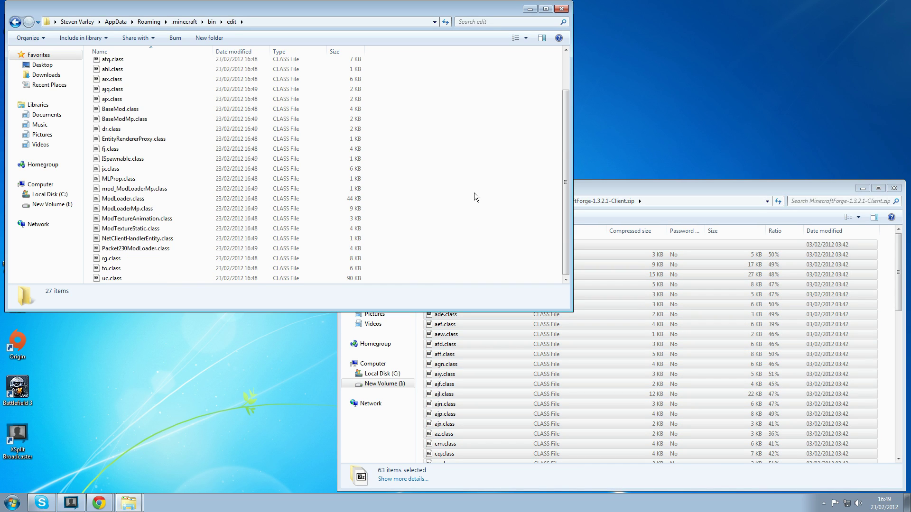
{"action": "key", "text": "ctrl+v"}
{"action": "left_click", "coordinate": [359, 346]}
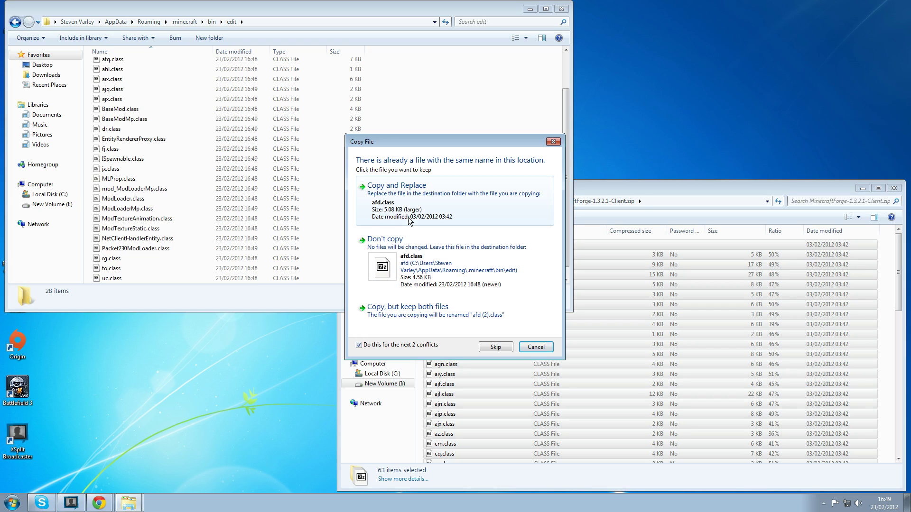
{"action": "left_click", "coordinate": [404, 200]}
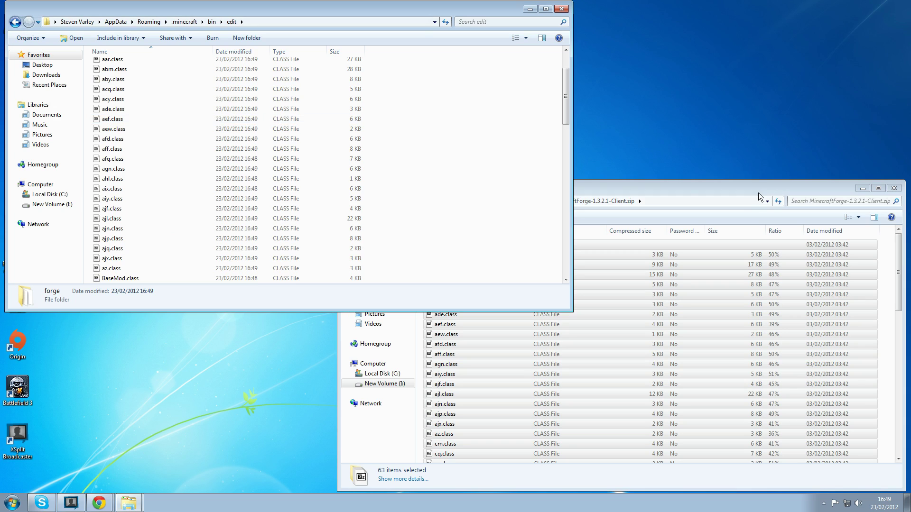
Go back to the bin folder and create a folder named minecraft in it.
{"action": "left_click", "coordinate": [15, 22]}
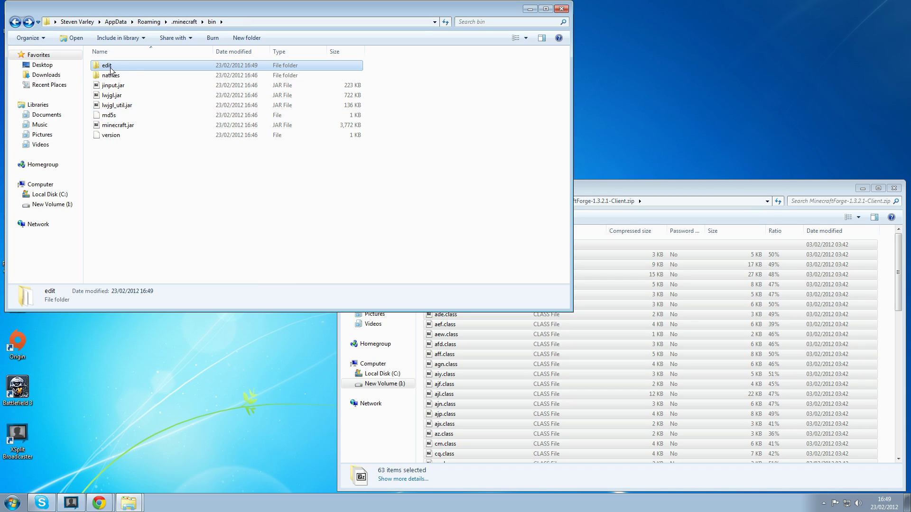
{"action": "left_click", "coordinate": [145, 179]}
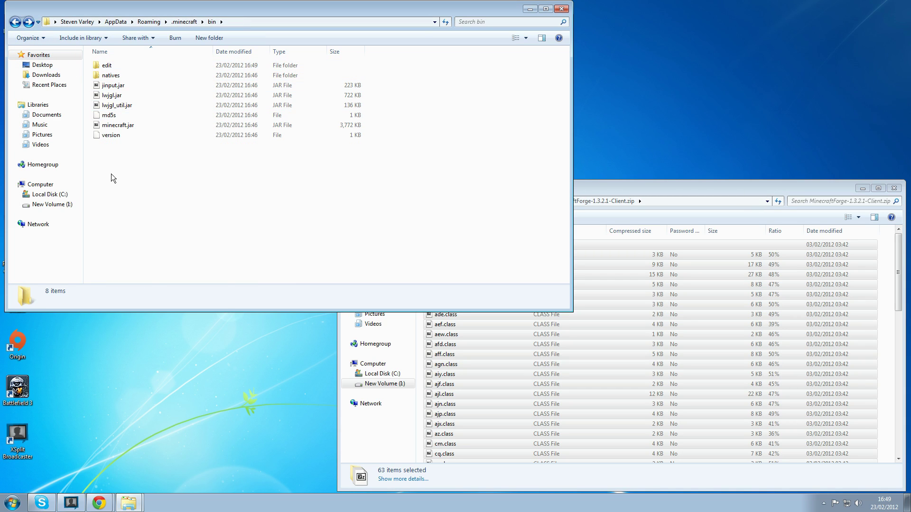
{"action": "right_click", "coordinate": [111, 179]}
{"action": "mouse_move", "coordinate": [146, 301]}
{"action": "left_click", "coordinate": [252, 300]}
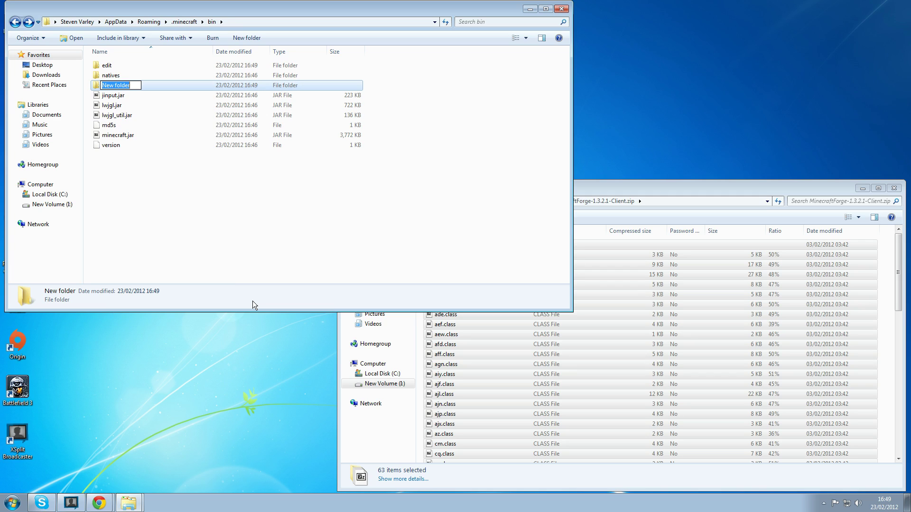
{"action": "type", "text": "minecraft"}
{"action": "left_click", "coordinate": [226, 275]}
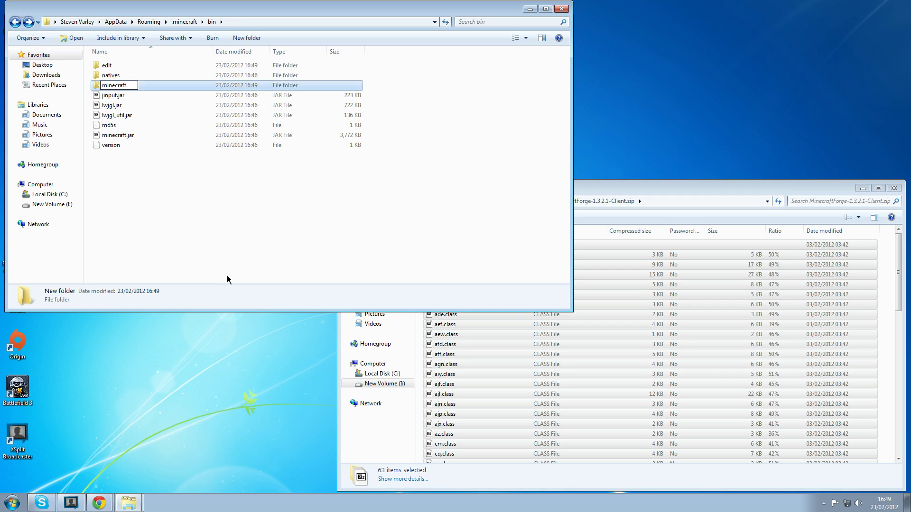
Extract the entire contents of minecraft.jar into the new minecraft folder with 7-Zip and close the archive.
{"action": "double_click", "coordinate": [124, 136]}
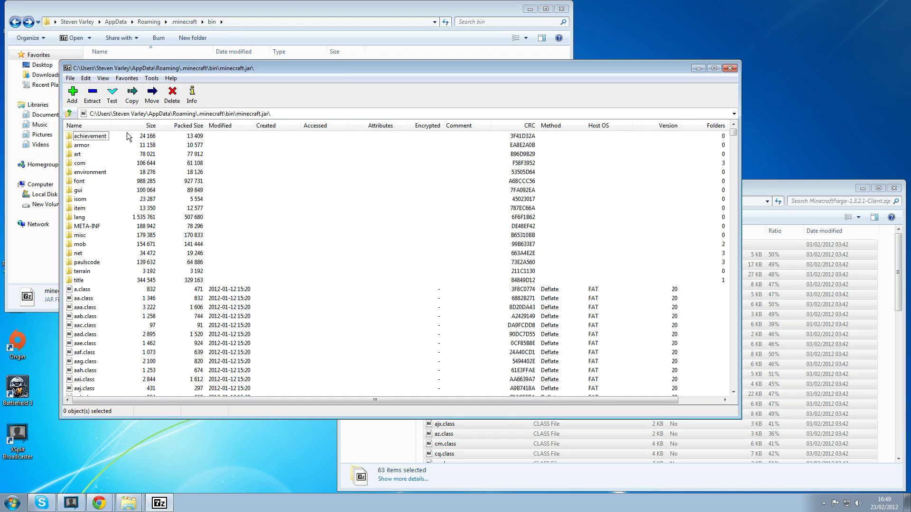
{"action": "key", "text": "ctrl+a"}
{"action": "left_click", "coordinate": [90, 95]}
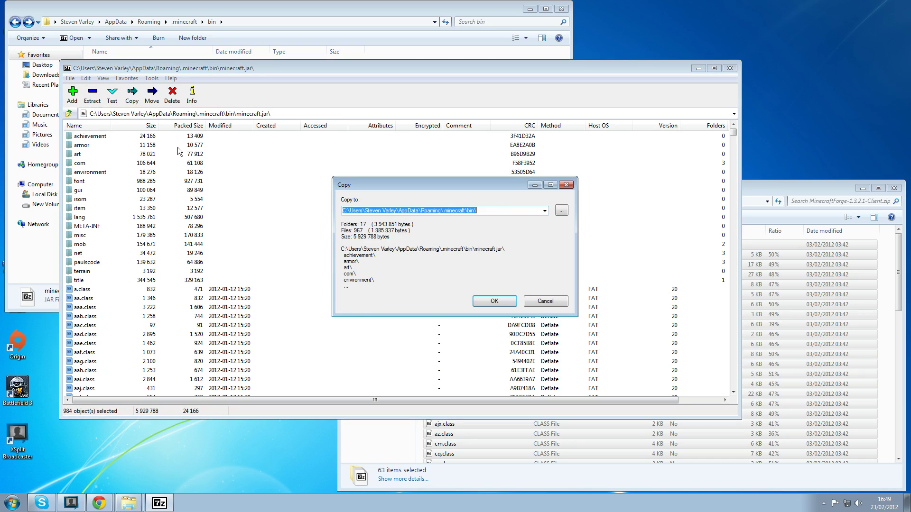
{"action": "left_click", "coordinate": [545, 211]}
{"action": "left_click", "coordinate": [477, 221]}
{"action": "left_click", "coordinate": [503, 300]}
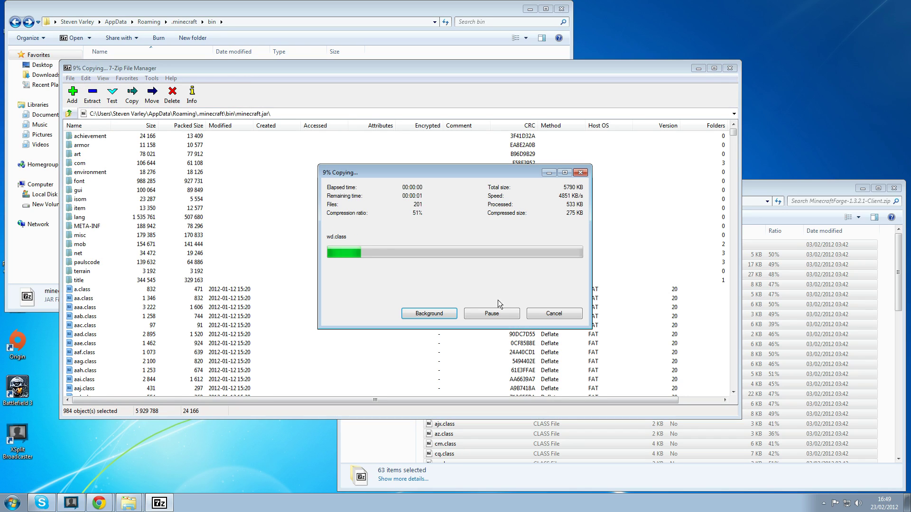
{"action": "left_click", "coordinate": [730, 69]}
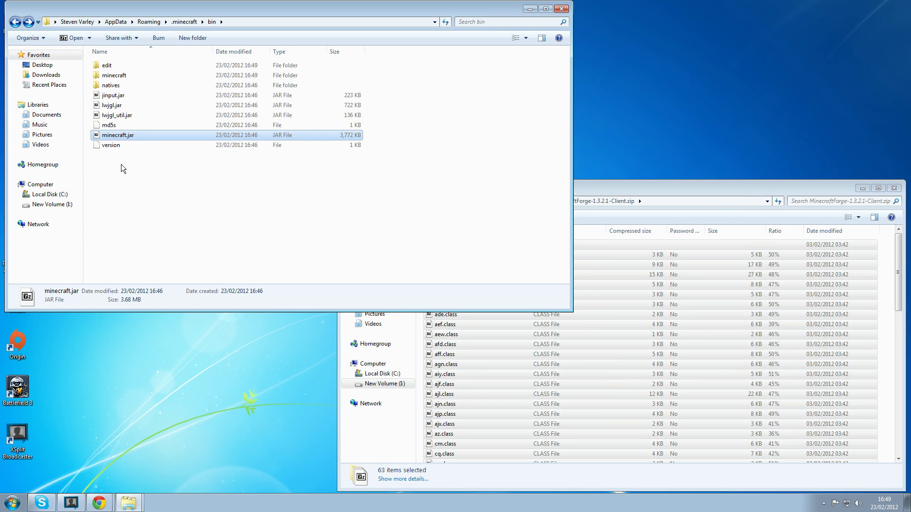
Delete minecraft.jar from the bin folder, moving it to the Recycle Bin.
{"action": "left_click", "coordinate": [131, 135]}
{"action": "key", "text": "BackSpace"}
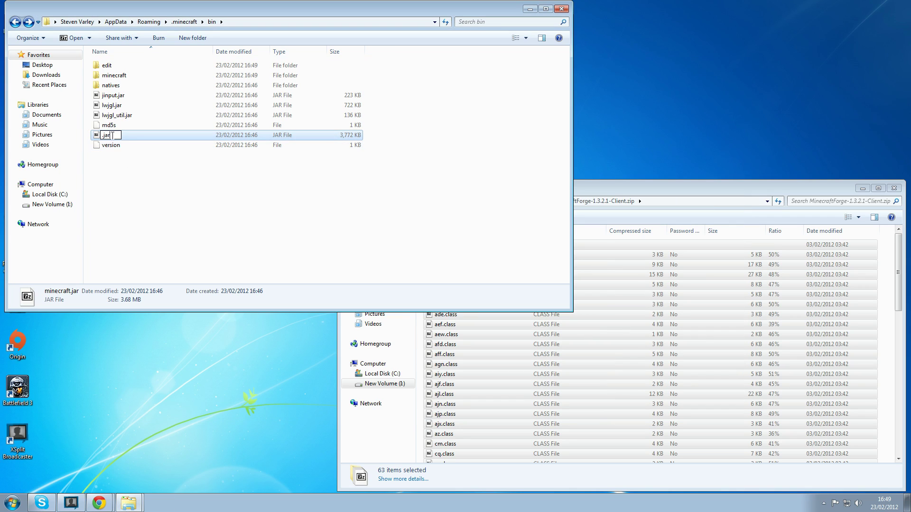
{"action": "key", "text": "Return"}
{"action": "key", "text": "Return"}
{"action": "key", "text": "Delete"}
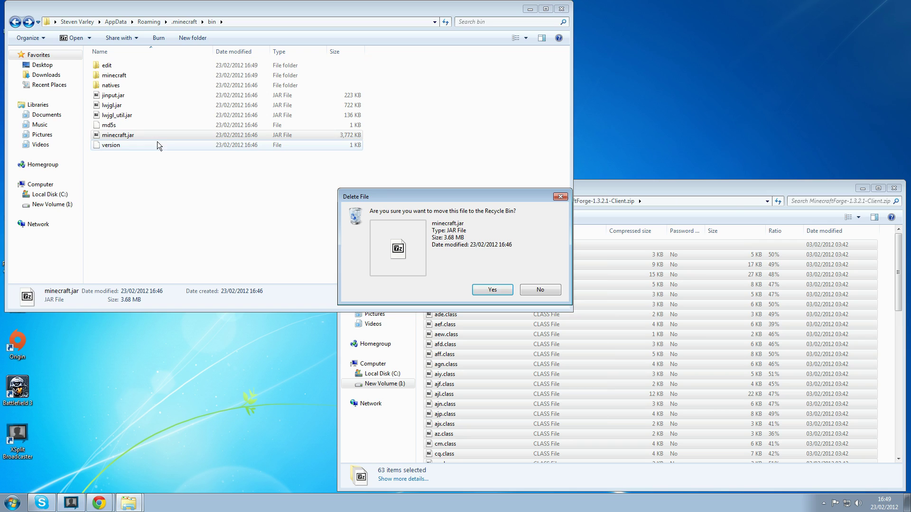
{"action": "left_click", "coordinate": [492, 290]}
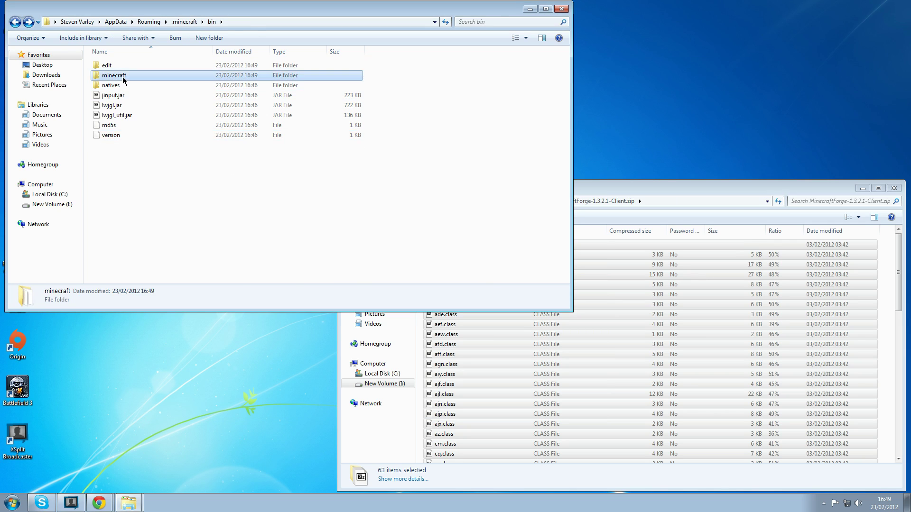
Open the extracted minecraft folder and delete its META-INF folder.
{"action": "double_click", "coordinate": [114, 75]}
{"action": "scroll", "coordinate": [218, 158], "scroll_direction": "down", "scroll_amount": 15}
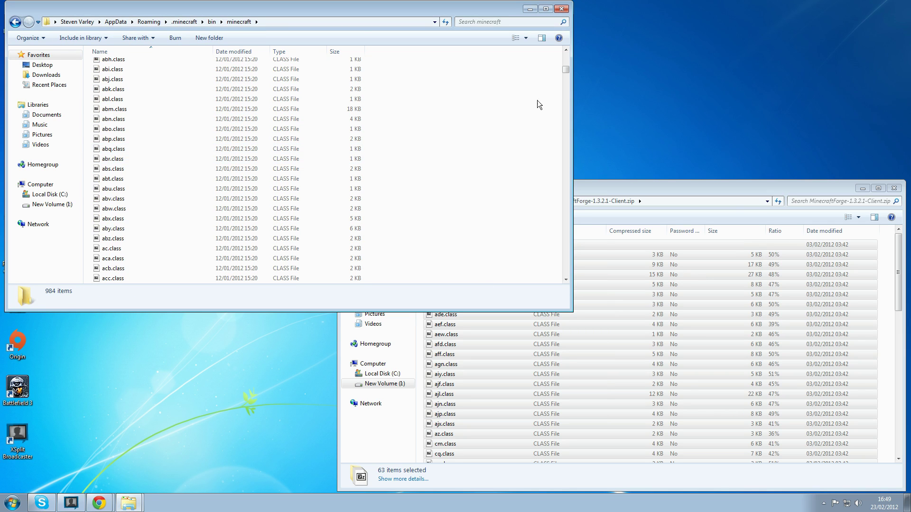
{"action": "mouse_move", "coordinate": [568, 70]}
{"action": "left_mouse_down"}
{"action": "mouse_move", "coordinate": [569, 268]}
{"action": "mouse_move", "coordinate": [566, 56]}
{"action": "left_mouse_up"}
{"action": "left_click", "coordinate": [116, 166]}
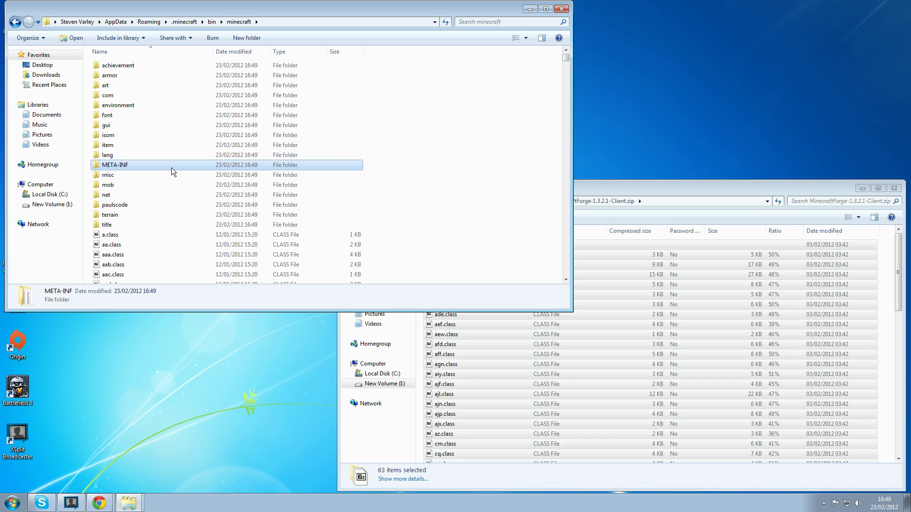
{"action": "key", "text": "Delete"}
{"action": "left_click", "coordinate": [505, 290]}
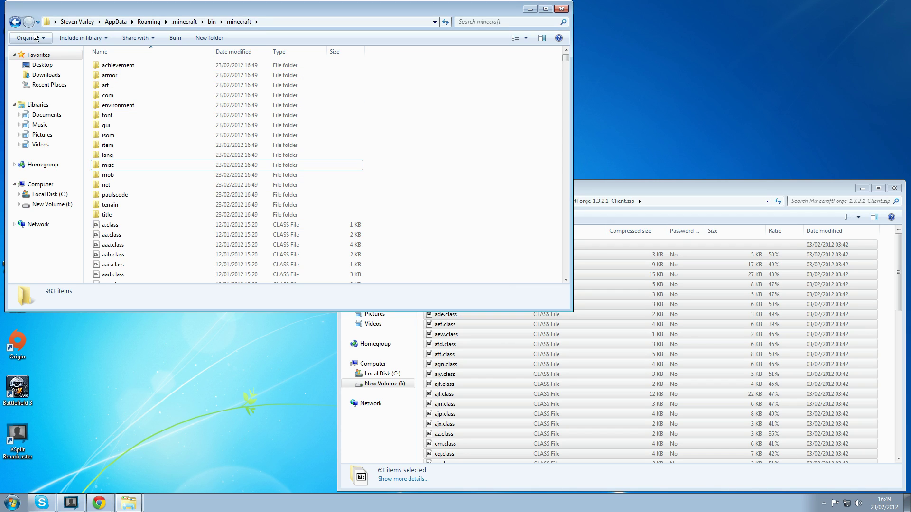
Copy the entire contents of the edit folder into the extracted minecraft folder, merging folders and replacing all conflicting files.
{"action": "left_click", "coordinate": [19, 22]}
{"action": "double_click", "coordinate": [109, 65]}
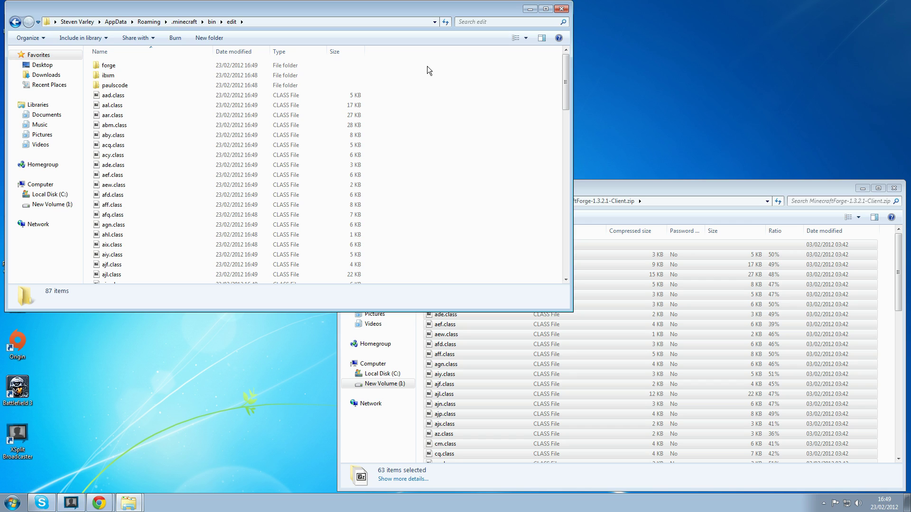
{"action": "left_click_drag", "start_coordinate": [460, 69], "coordinate": [9, 413]}
{"action": "left_click", "coordinate": [15, 21]}
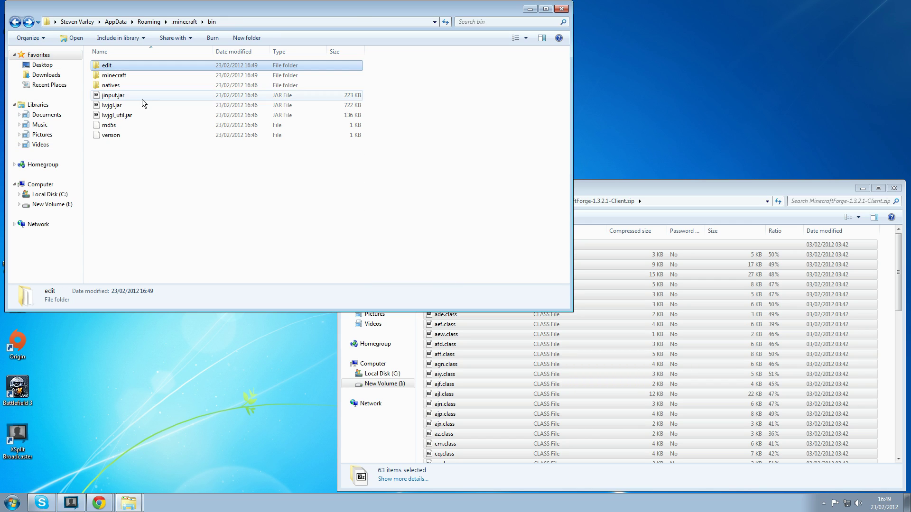
{"action": "double_click", "coordinate": [125, 76]}
{"action": "key", "text": "ctrl+v"}
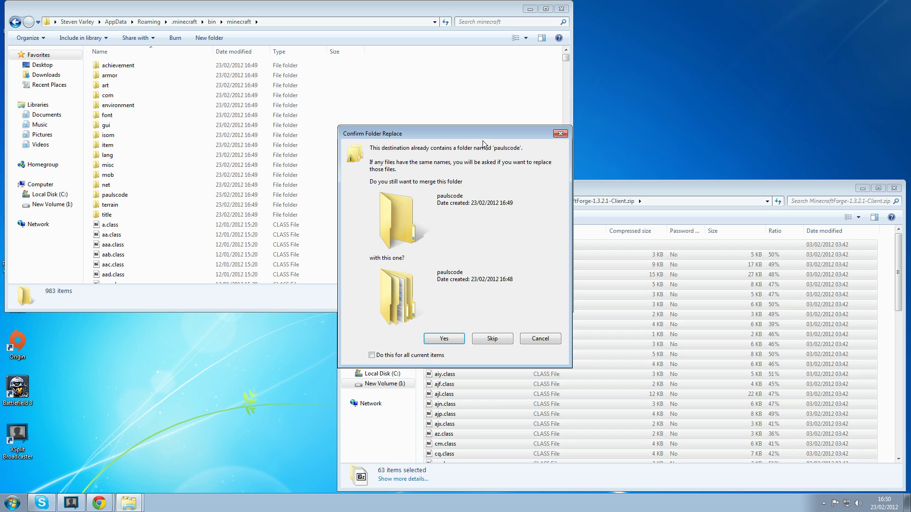
{"action": "left_click", "coordinate": [444, 338]}
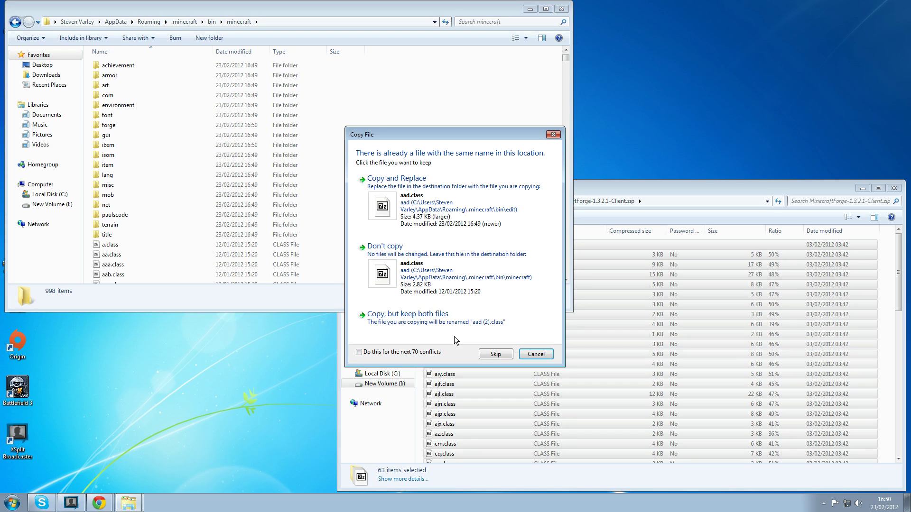
{"action": "left_click", "coordinate": [359, 352]}
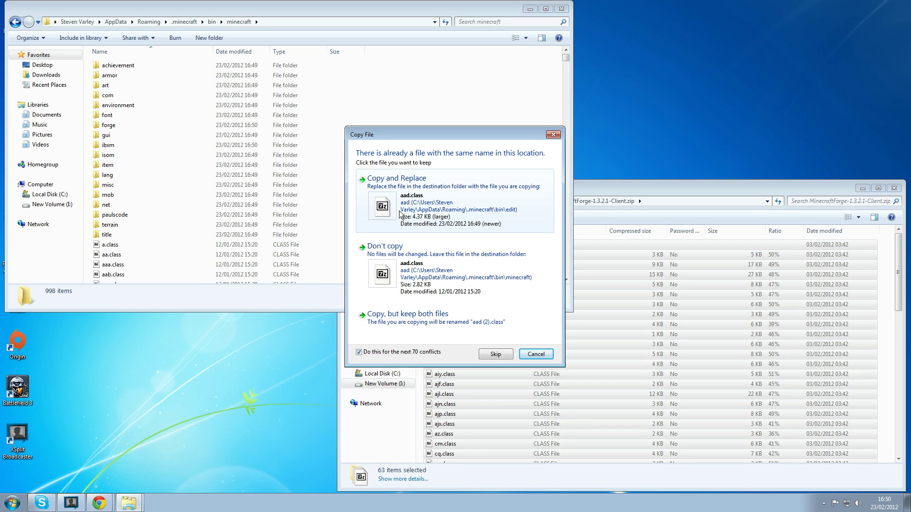
{"action": "left_click", "coordinate": [426, 194]}
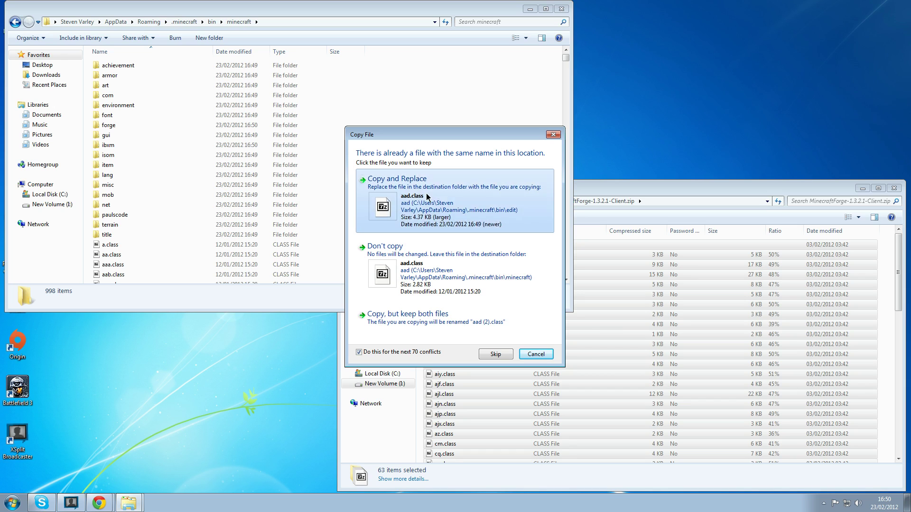
Return to the bin folder and open its minecraft folder in 7-Zip File Manager.
{"action": "left_click", "coordinate": [15, 22]}
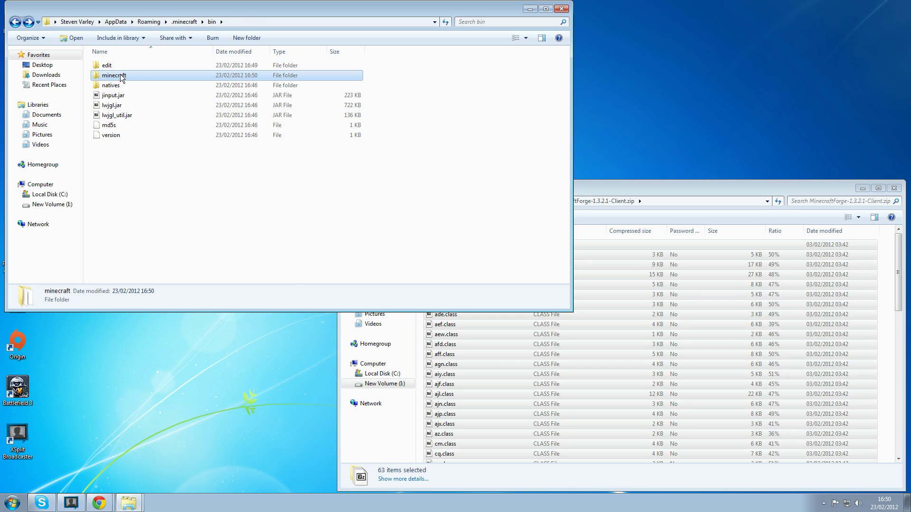
{"action": "left_click", "coordinate": [146, 192]}
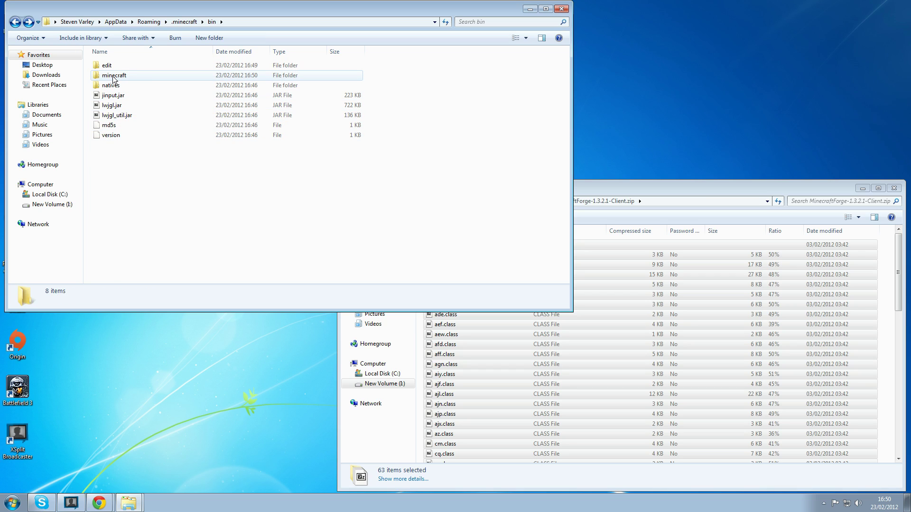
{"action": "left_click", "coordinate": [12, 502]}
{"action": "type", "text": "7"}
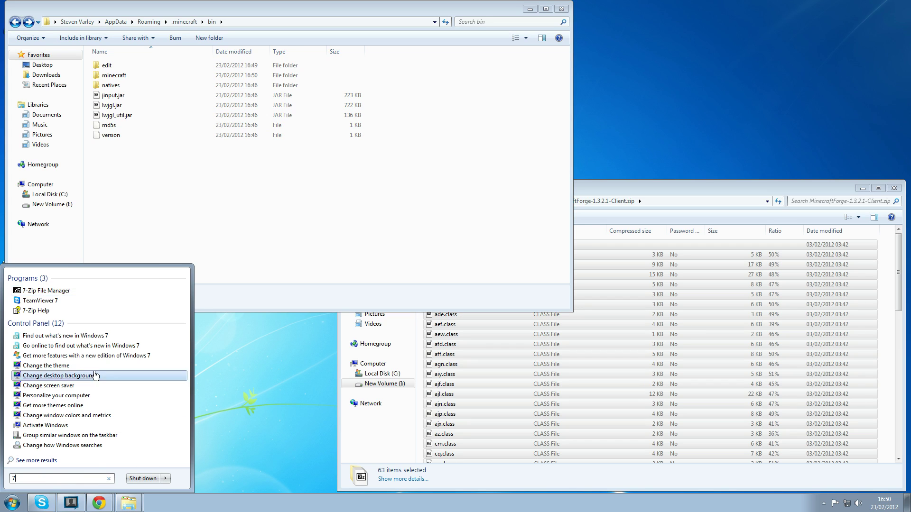
{"action": "left_click", "coordinate": [67, 293]}
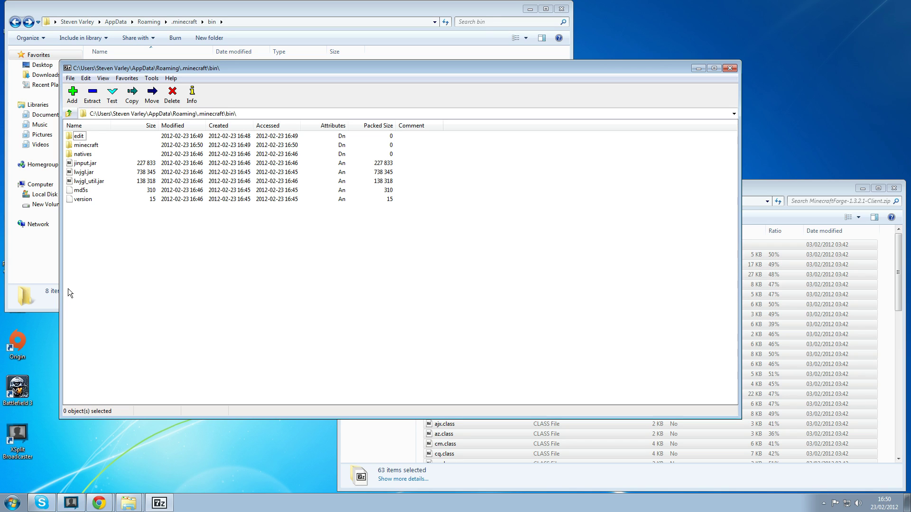
{"action": "left_click", "coordinate": [87, 146]}
{"action": "double_click", "coordinate": [87, 146]}
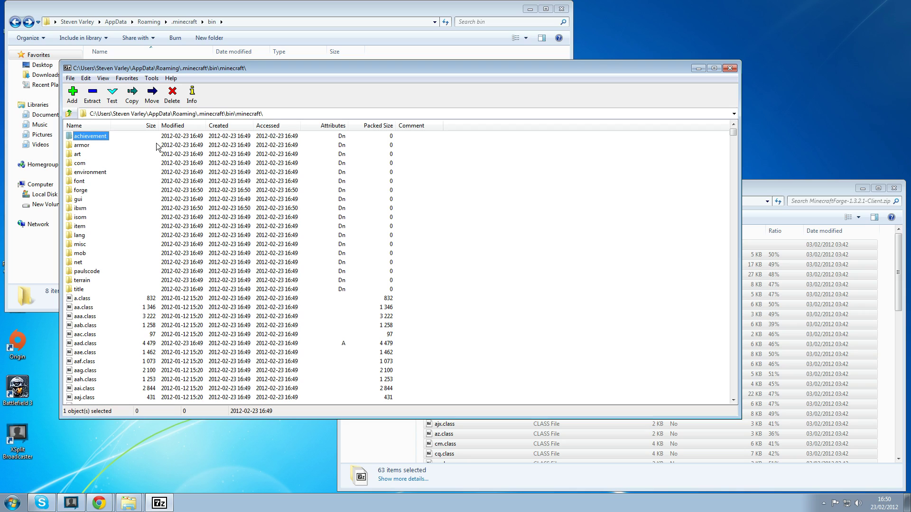
Add all items in the minecraft folder to a zip archive named minecraft, and close 7-Zip.
{"action": "key", "text": "ctrl+a"}
{"action": "left_click", "coordinate": [72, 94]}
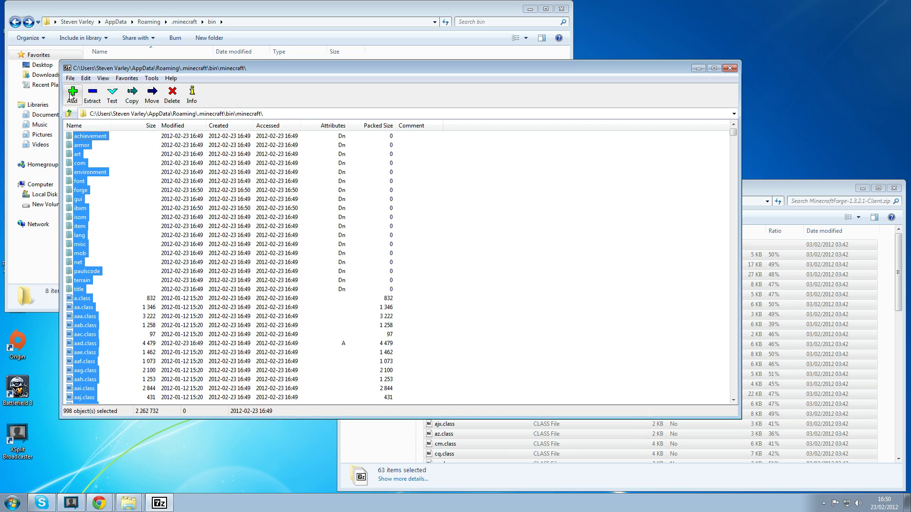
{"action": "left_click", "coordinate": [332, 148]}
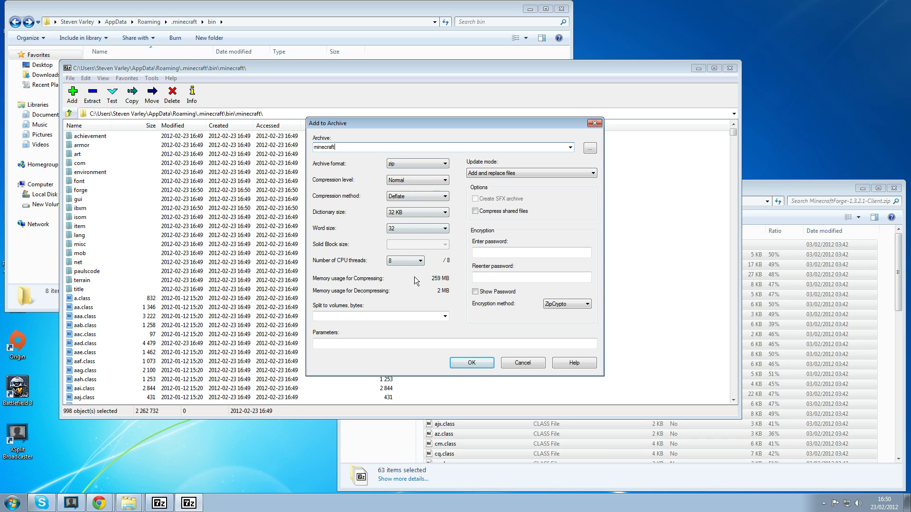
{"action": "left_click", "coordinate": [474, 363]}
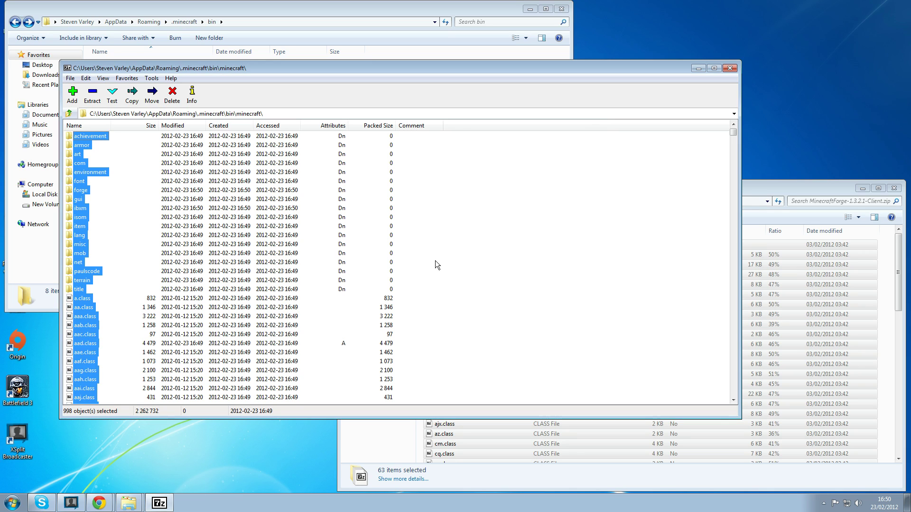
{"action": "left_click", "coordinate": [730, 68]}
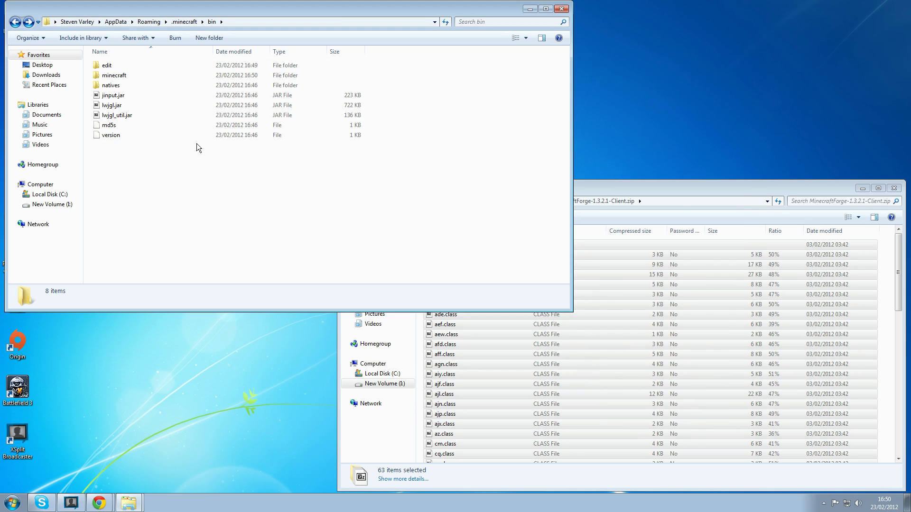
Copy minecraft.zip from the minecraft folder into the bin folder.
{"action": "double_click", "coordinate": [124, 79]}
{"action": "left_click", "coordinate": [122, 102]}
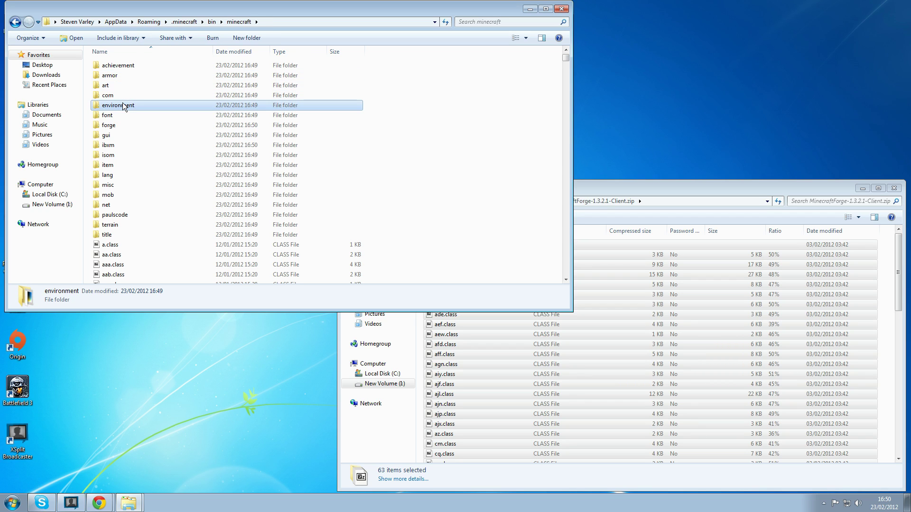
{"action": "type", "text": "min"}
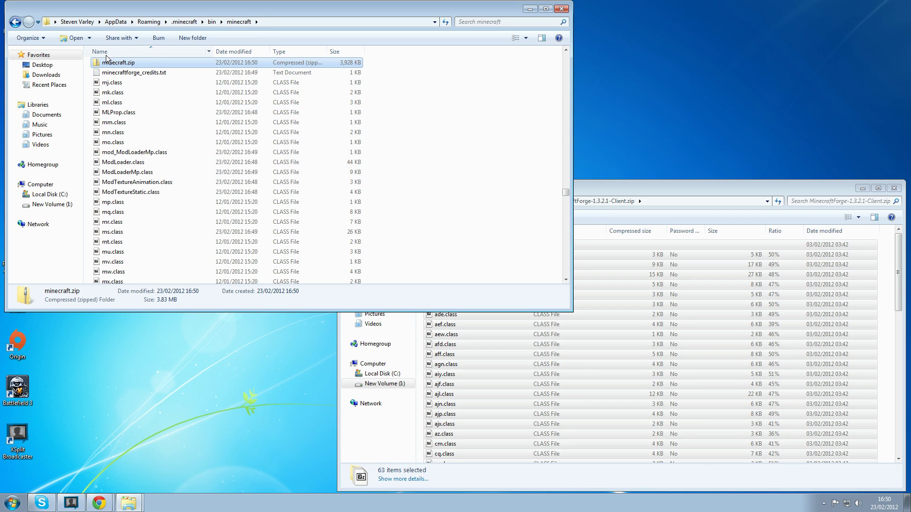
{"action": "right_click", "coordinate": [109, 65]}
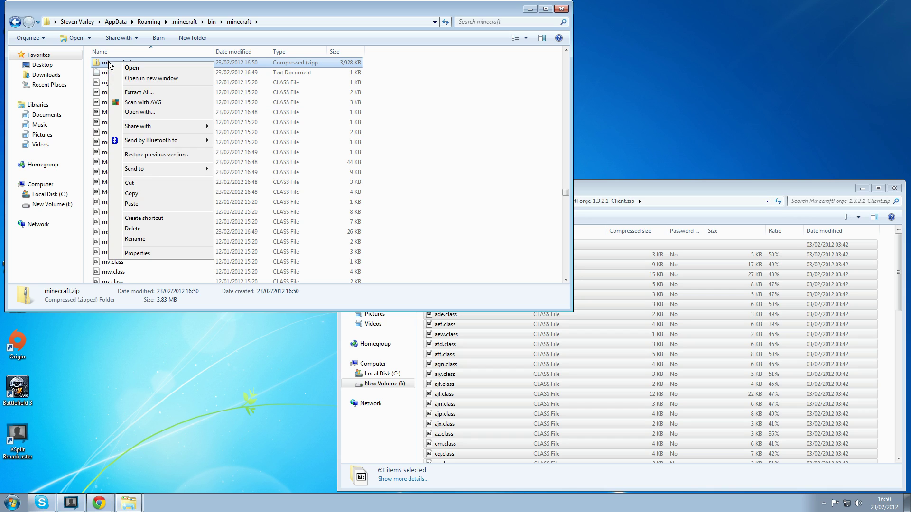
{"action": "left_click", "coordinate": [143, 193]}
{"action": "key", "text": "BackSpace"}
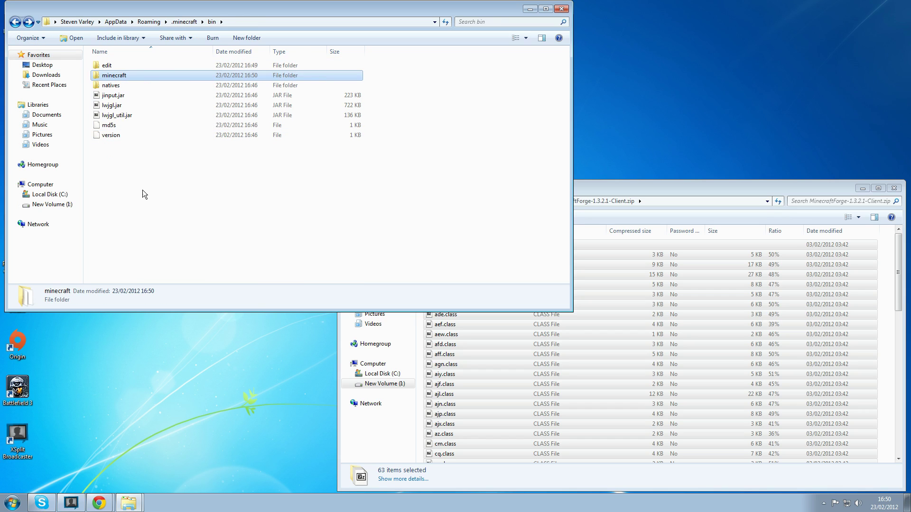
{"action": "right_click", "coordinate": [142, 189]}
{"action": "left_click", "coordinate": [176, 268]}
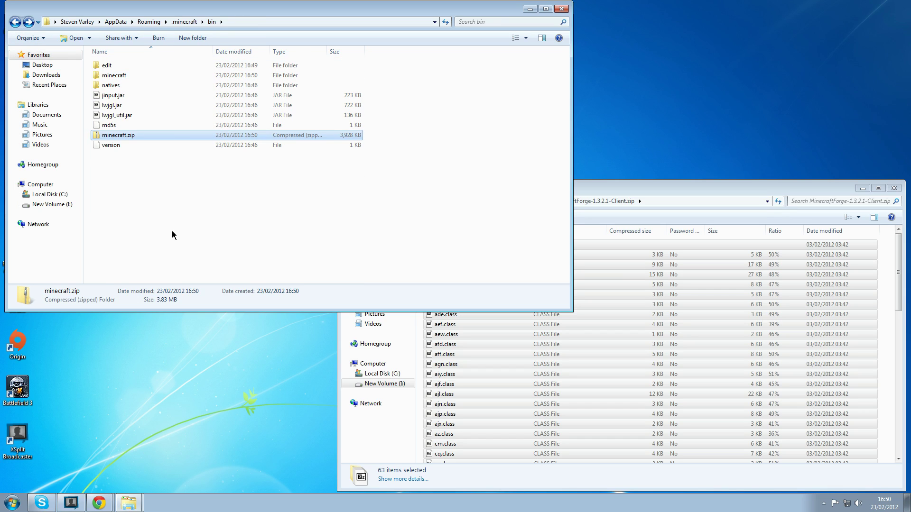
Delete the minecraft and edit folders from the bin folder, moving them to the Recycle Bin.
{"action": "left_click", "coordinate": [124, 75]}
{"action": "key", "text": "Delete"}
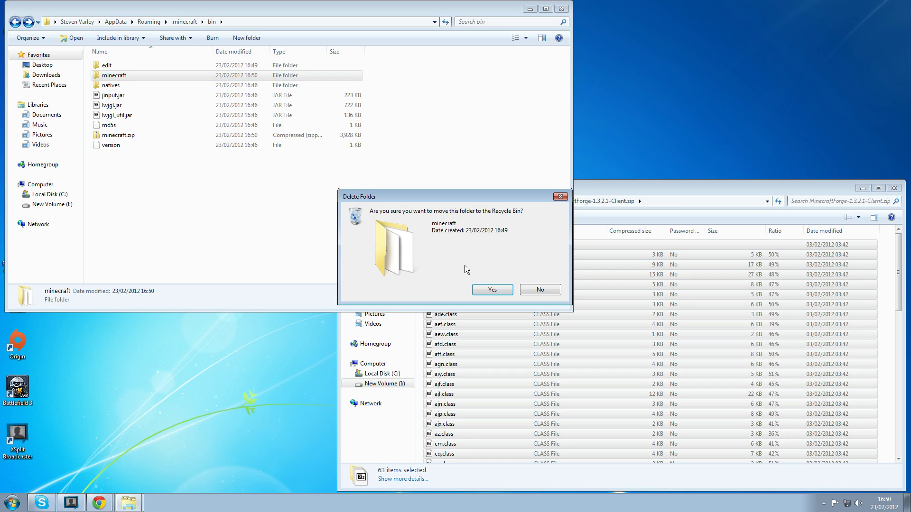
{"action": "left_click", "coordinate": [487, 289]}
{"action": "left_click", "coordinate": [110, 65]}
{"action": "key", "text": "Delete"}
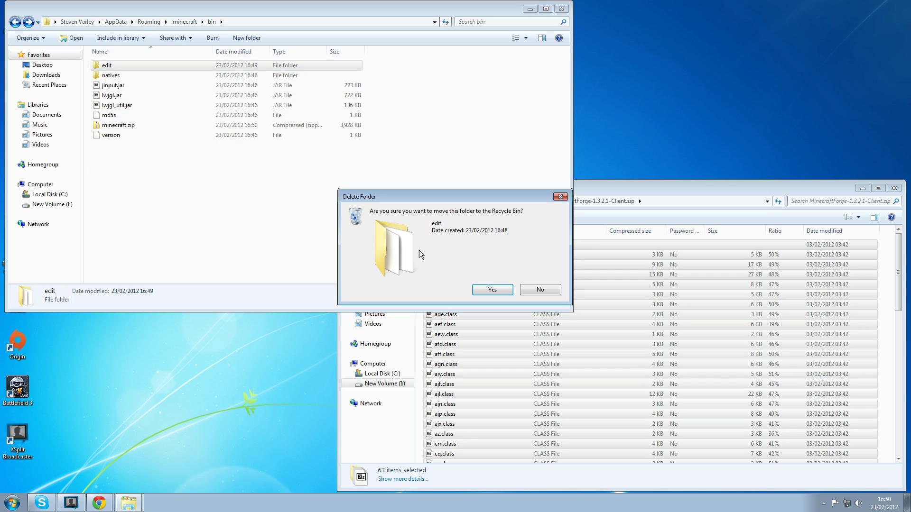
{"action": "left_click", "coordinate": [492, 289]}
Rename minecraft.zip in the bin folder to minecraft.jar, accepting the extension change.
{"action": "right_click", "coordinate": [121, 117]}
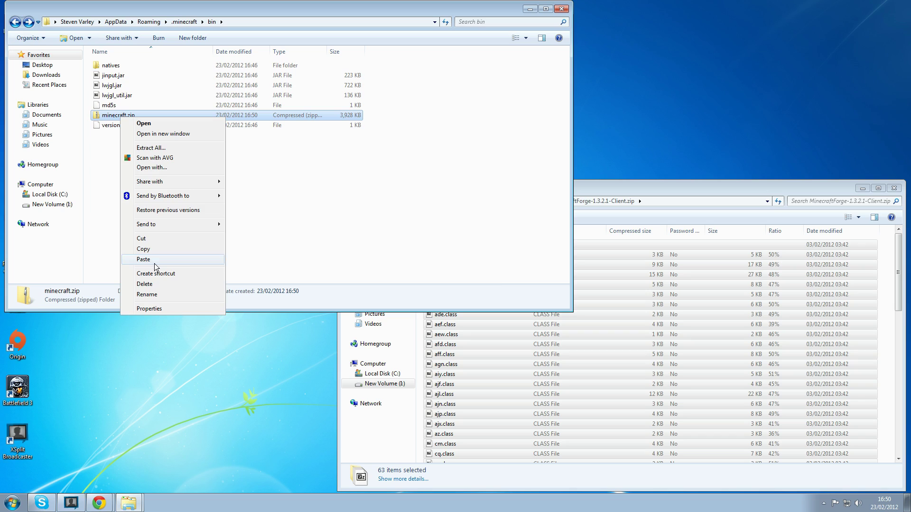
{"action": "left_click", "coordinate": [159, 294]}
{"action": "key", "text": "End"}
{"action": "key", "text": "BackSpace"}
{"action": "key", "text": "BackSpace"}
{"action": "key", "text": "BackSpace"}
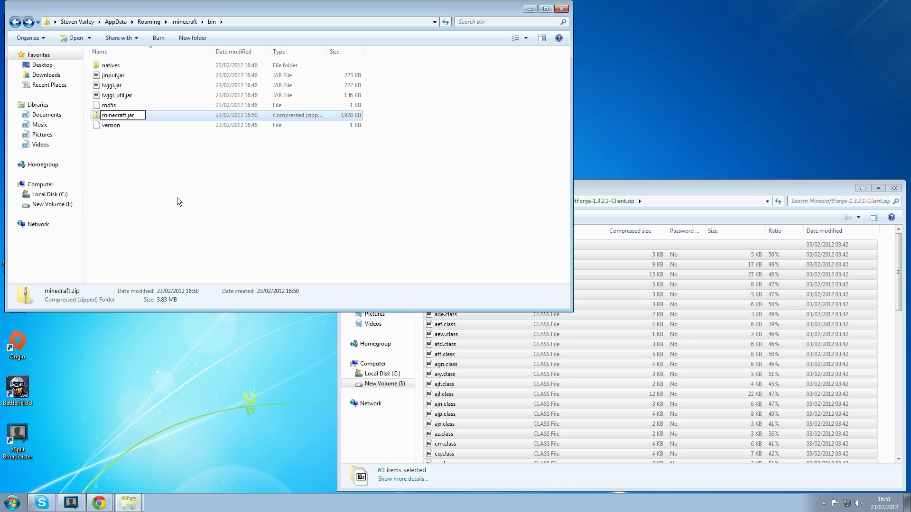
{"action": "key", "text": "Return"}
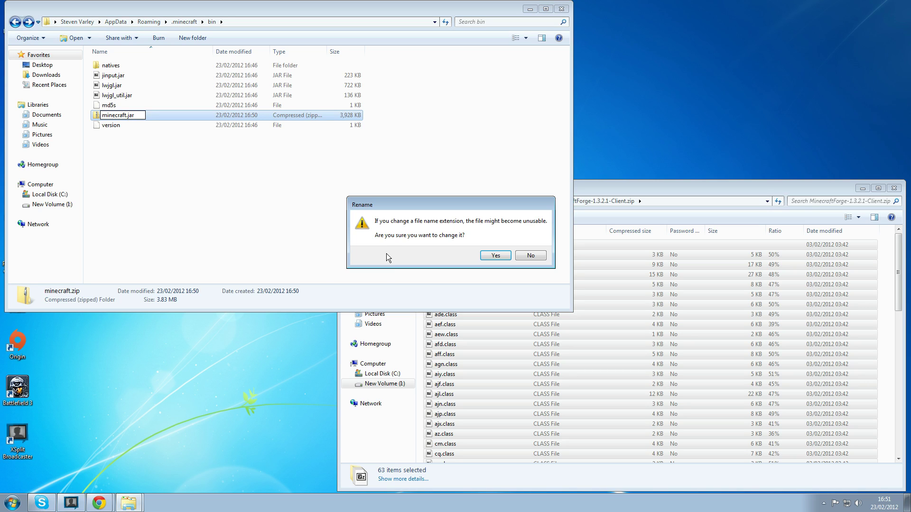
{"action": "left_click", "coordinate": [502, 256]}
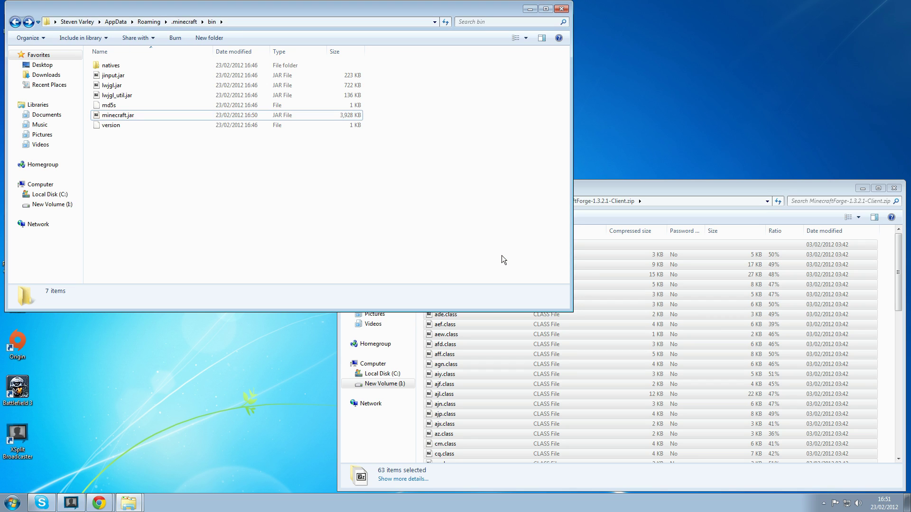
Launch Minecraft from the desktop, log in with the saved credentials, and close the game at its main menu.
{"action": "left_click_drag", "start_coordinate": [412, 15], "coordinate": [654, 84]}
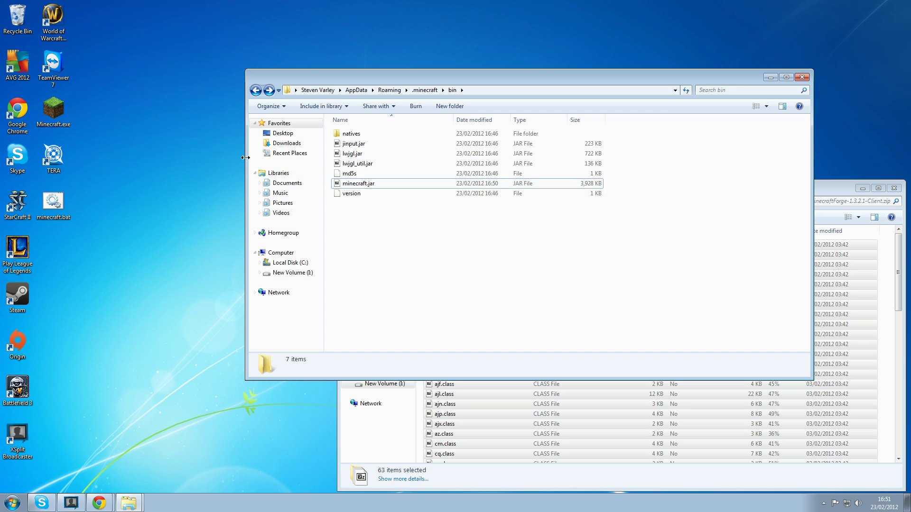
{"action": "double_click", "coordinate": [64, 112]}
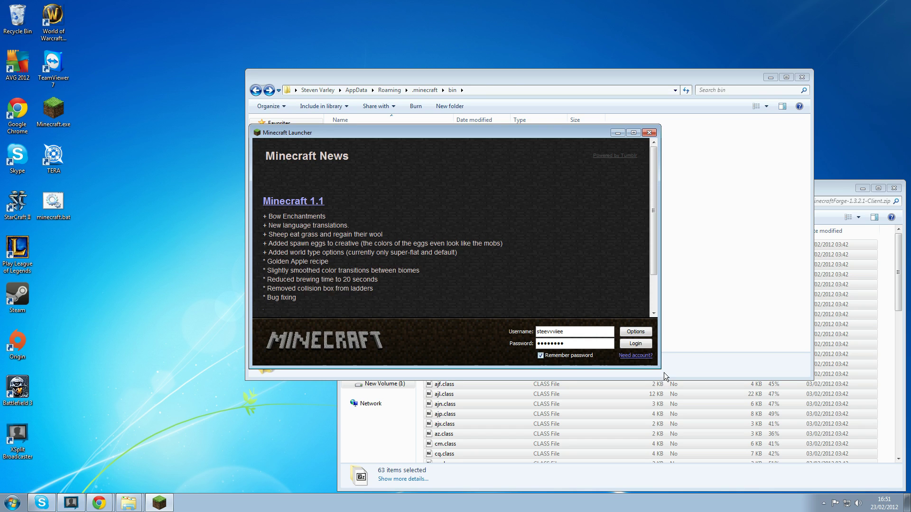
{"action": "left_click", "coordinate": [649, 343]}
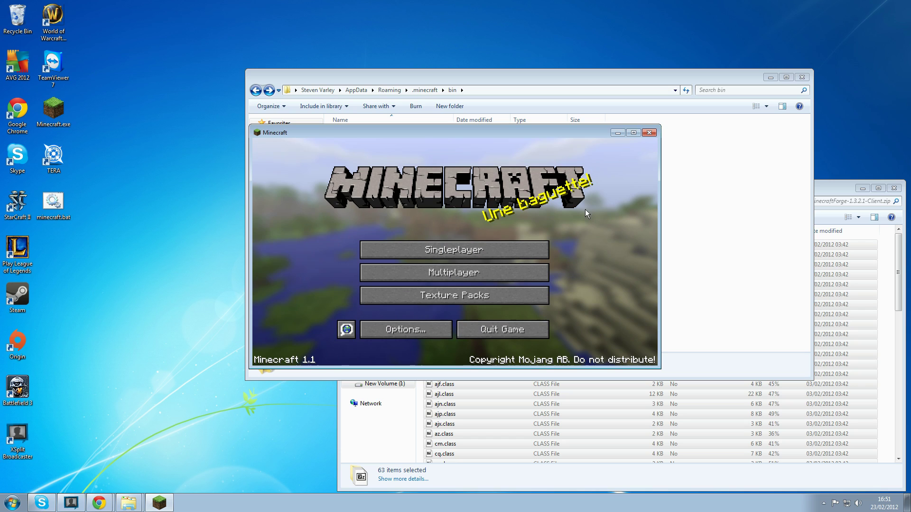
{"action": "left_click", "coordinate": [648, 133]}
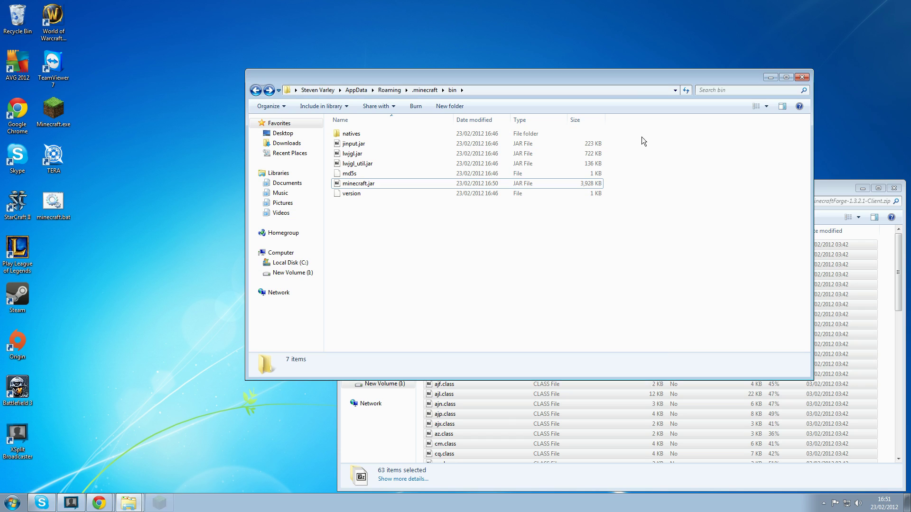
Go back to the .minecraft folder, open its mods folder and move the window clear of the mod archive window.
{"action": "left_click", "coordinate": [255, 90]}
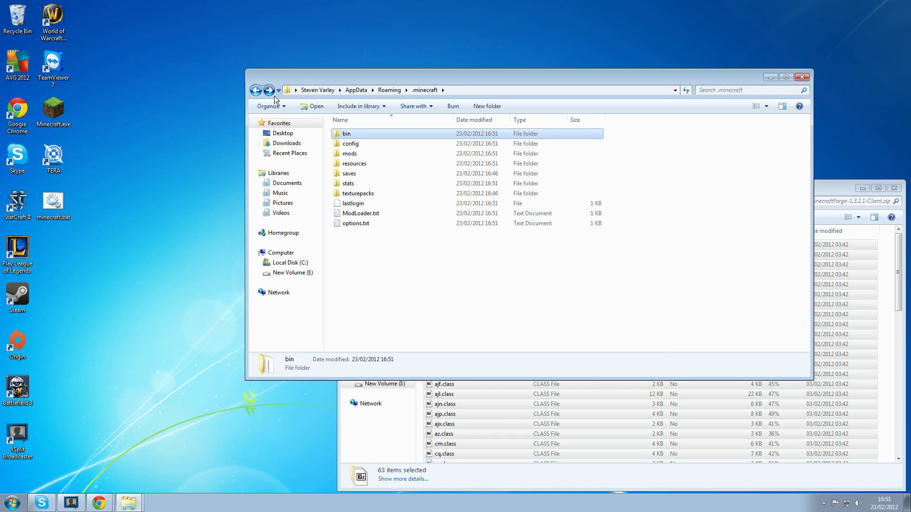
{"action": "double_click", "coordinate": [363, 156]}
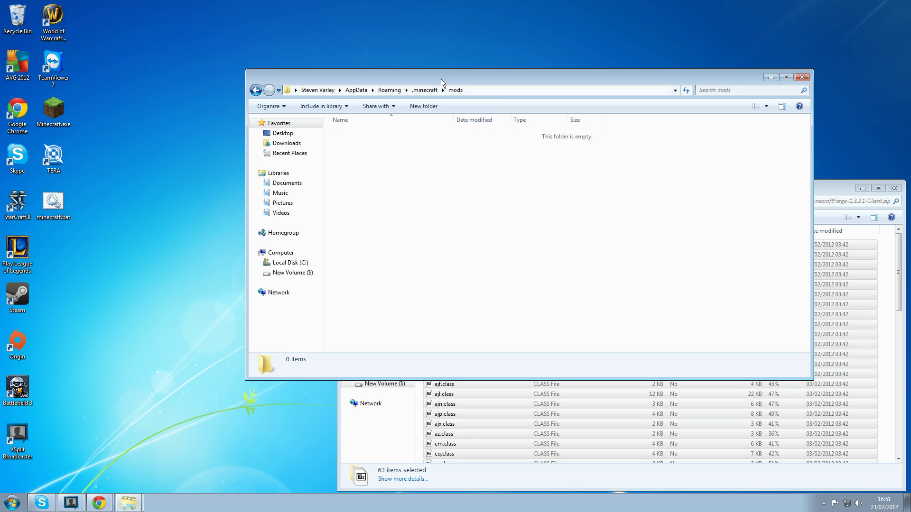
{"action": "left_click_drag", "start_coordinate": [458, 79], "coordinate": [216, 9]}
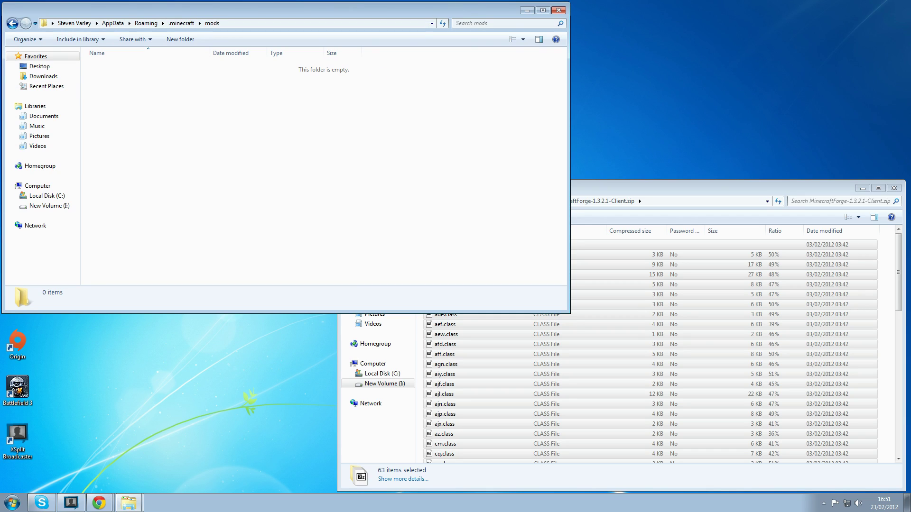
Switch to Chrome, search for industrial craft and open the download page of the Industrial-Craft-Wiki.
{"action": "key", "text": "alt+Tab"}
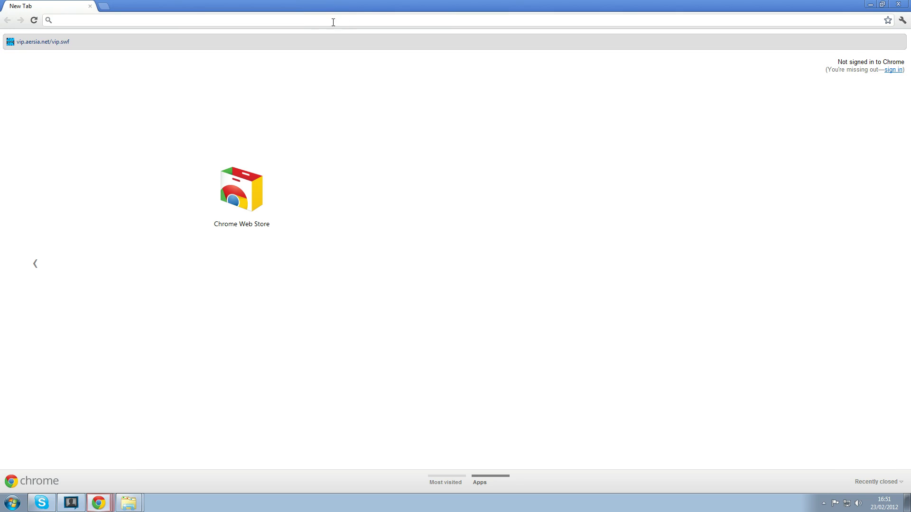
{"action": "type", "text": "industreal fraft"}
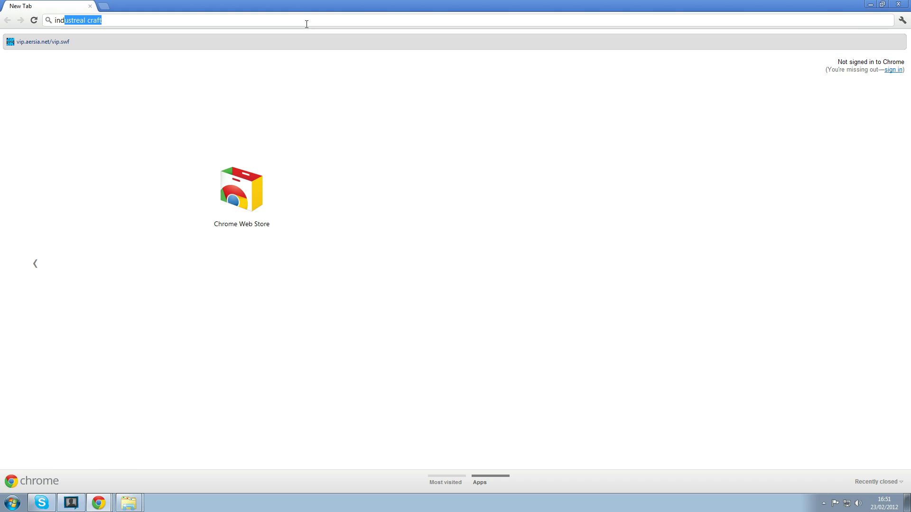
{"action": "key", "text": "Return"}
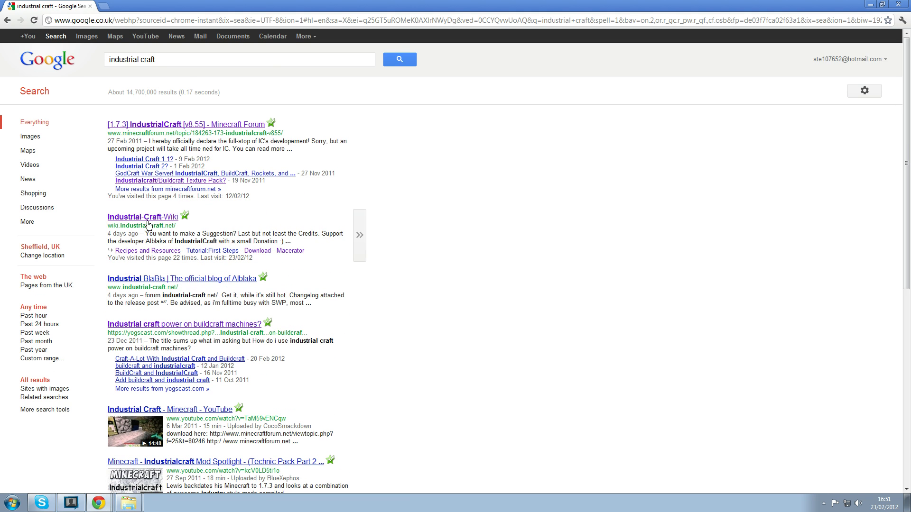
{"action": "left_click", "coordinate": [145, 216]}
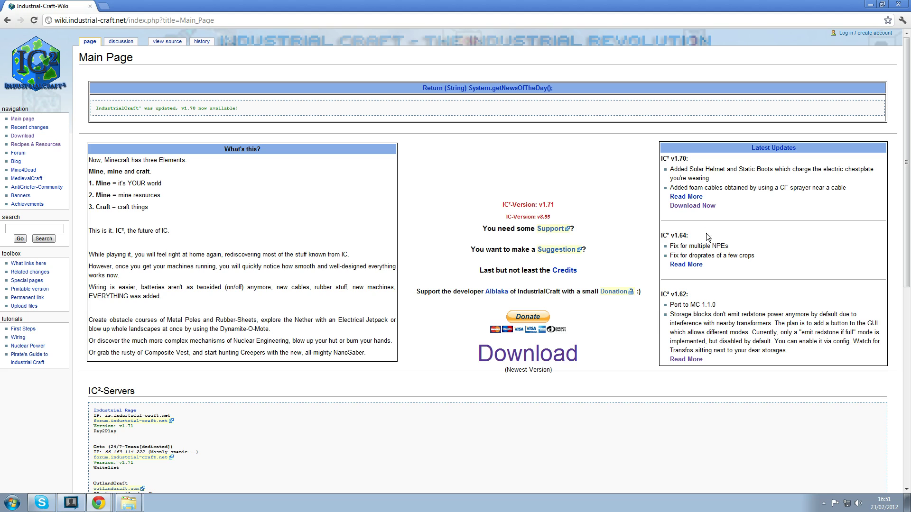
{"action": "left_click", "coordinate": [688, 206]}
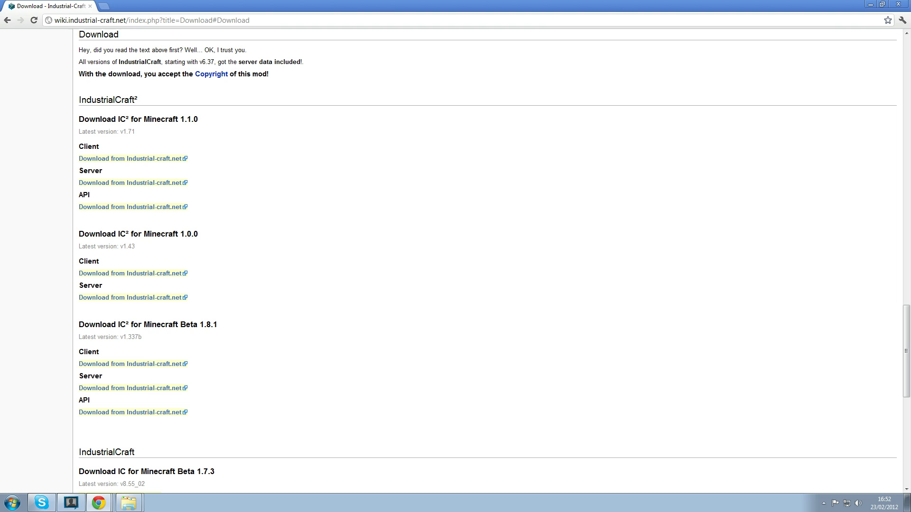
View the Equivalent Exchange 2 forum downloads and the BuildCraft for Minecraft 1.1.0 download page, and close the browser.
{"action": "key", "text": "ctrl+shift+t"}
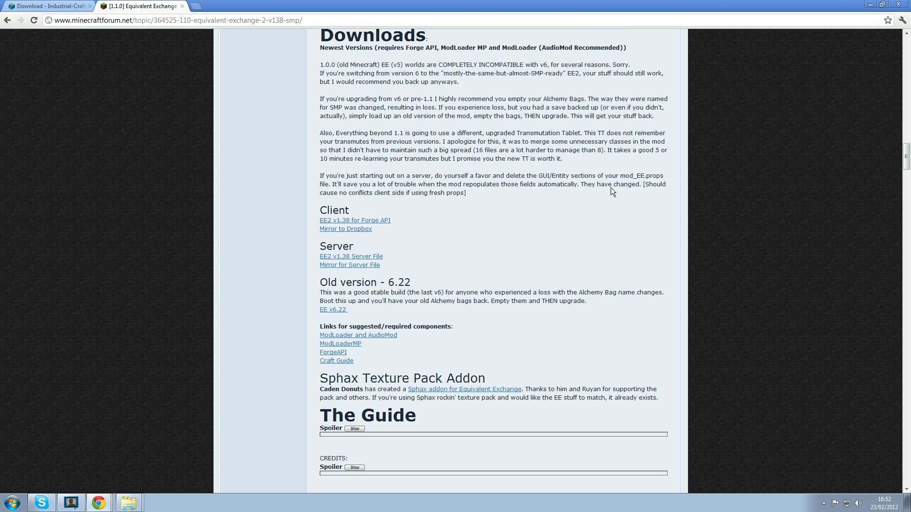
{"action": "key", "text": "alt+Tab"}
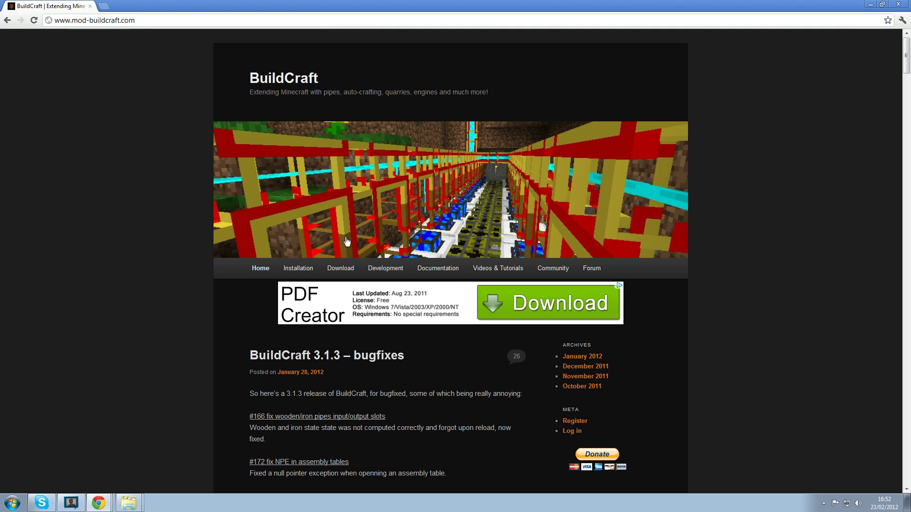
{"action": "mouse_move", "coordinate": [338, 271]}
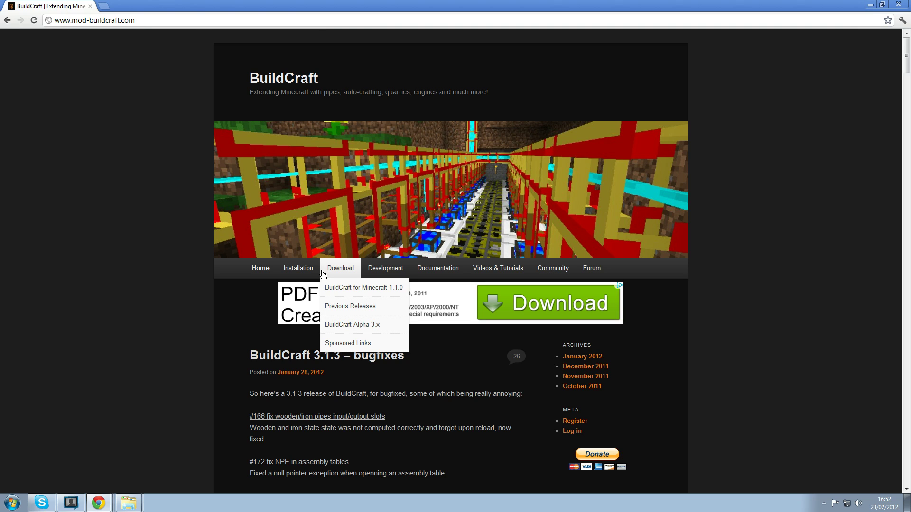
{"action": "left_click", "coordinate": [339, 290]}
{"action": "scroll", "coordinate": [338, 288], "scroll_direction": "down", "scroll_amount": 4}
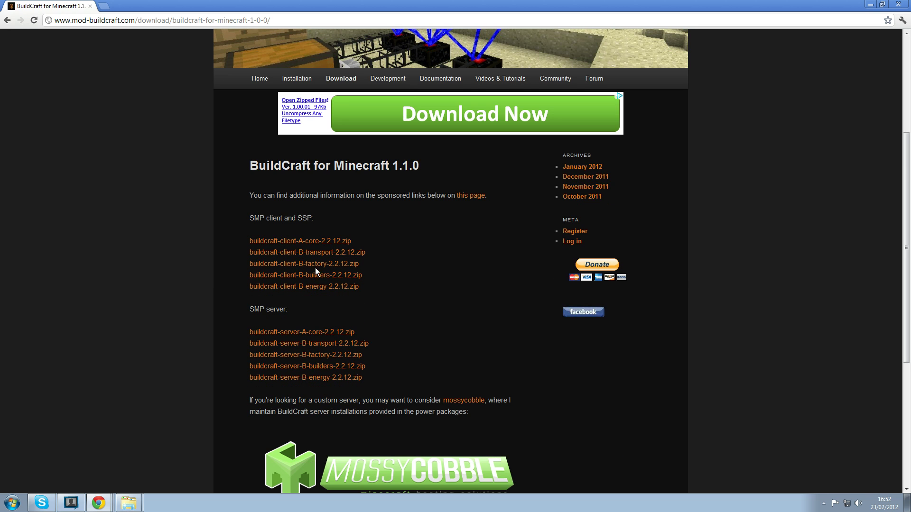
{"action": "left_click", "coordinate": [904, 6]}
{"action": "left_click", "coordinate": [182, 6]}
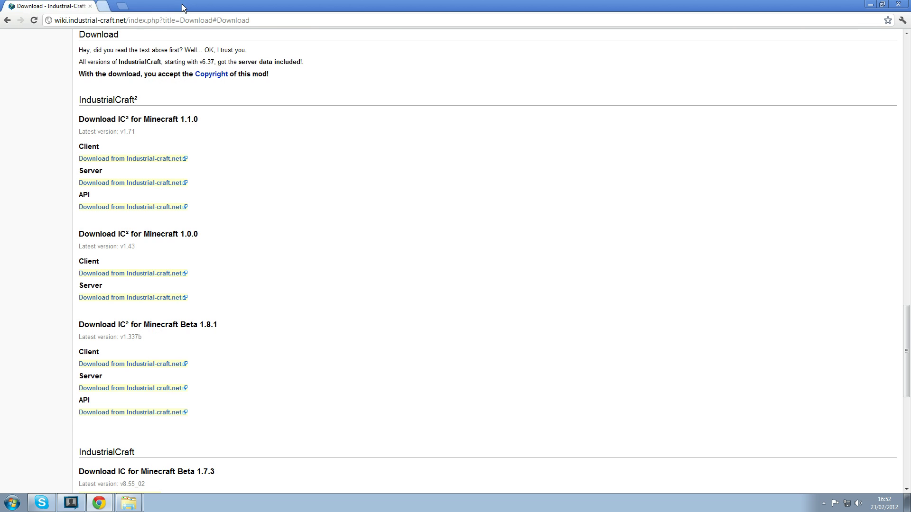
{"action": "left_click", "coordinate": [904, 5]}
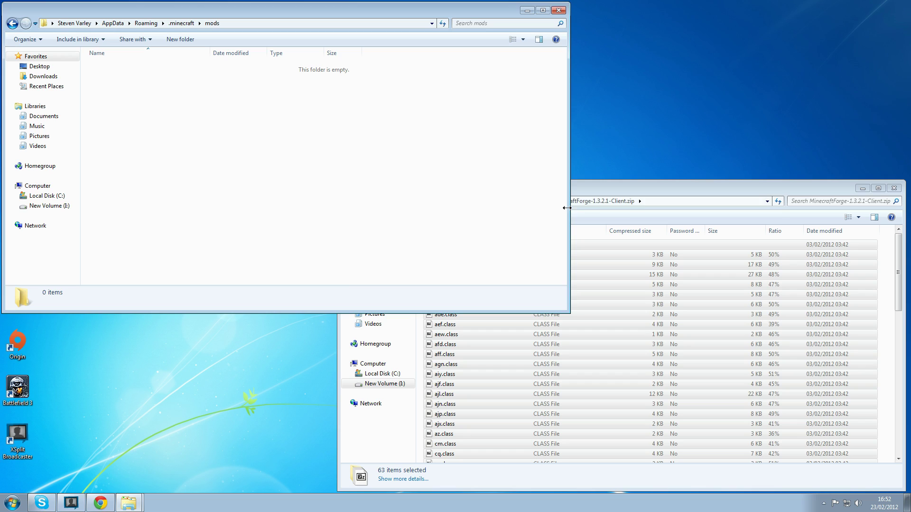
Return to the Nevcraft folder and copy the buildcraft-client core, builders, energy, factory and transport 2.2.12 zips into the mods folder.
{"action": "left_click", "coordinate": [642, 186]}
{"action": "left_click", "coordinate": [346, 201]}
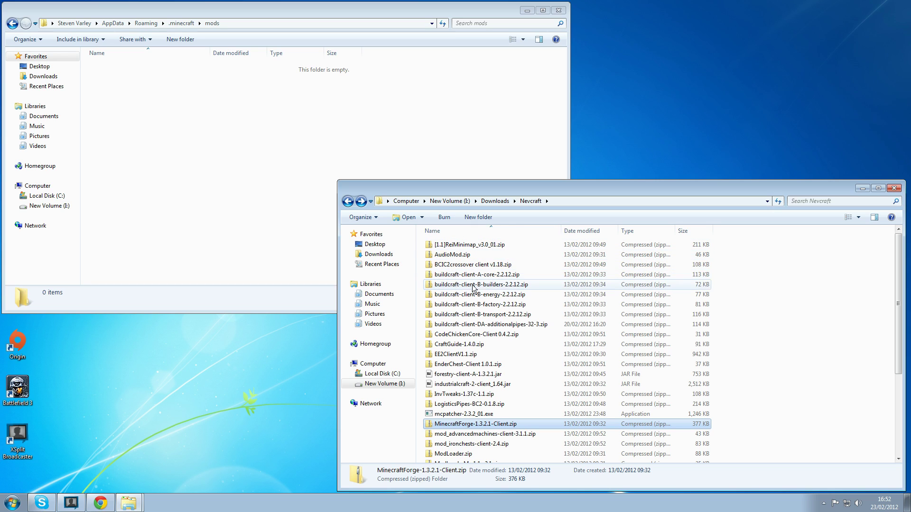
{"action": "left_click_drag", "start_coordinate": [722, 275], "coordinate": [551, 314]}
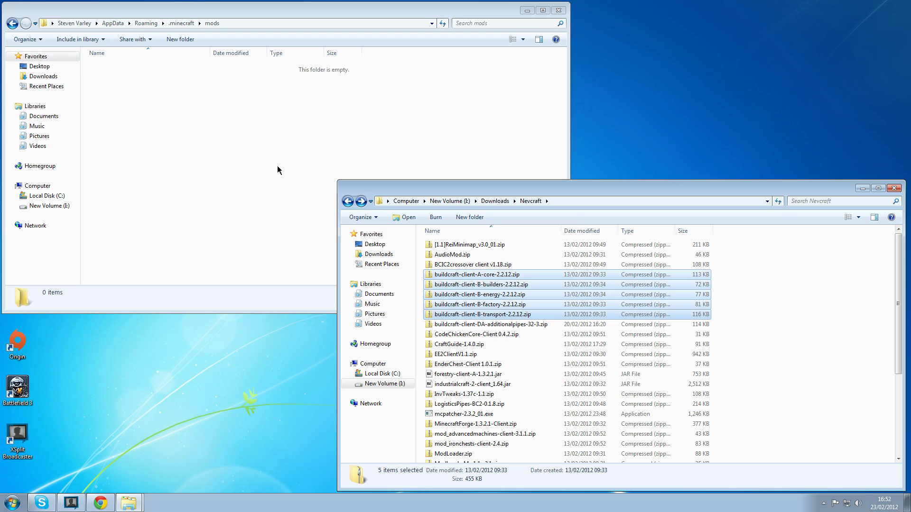
{"action": "left_click_drag", "start_coordinate": [277, 169], "coordinate": [233, 149]}
Open EE2ClientV1.1.zip in the Nevcraft folder and copy EE2ModV1.1.zip from its mods subfolder into the Minecraft mods folder.
{"action": "left_click", "coordinate": [696, 189]}
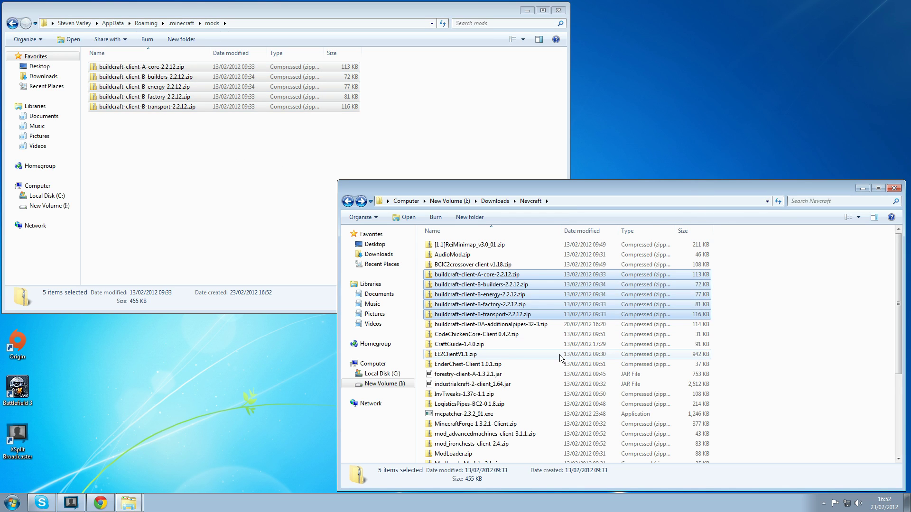
{"action": "scroll", "coordinate": [560, 356], "scroll_direction": "down", "scroll_amount": 1}
{"action": "left_click", "coordinate": [448, 328]}
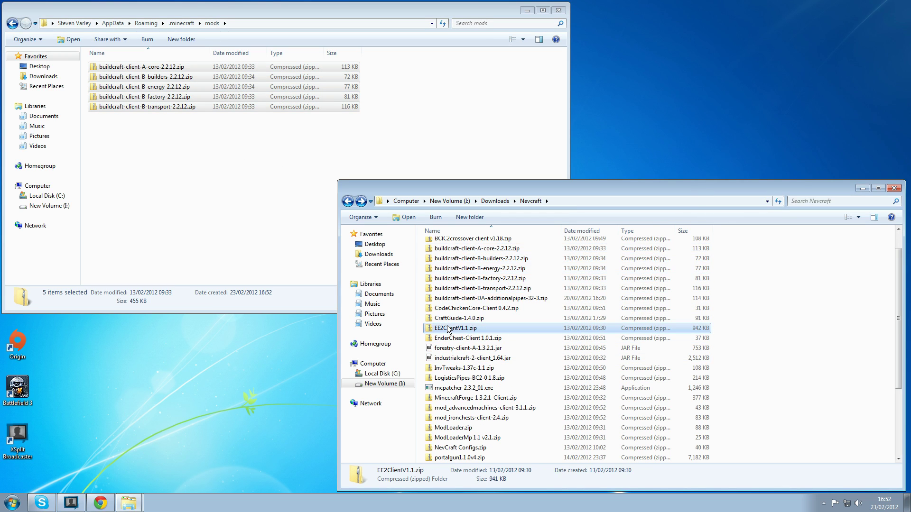
{"action": "double_click", "coordinate": [448, 329]}
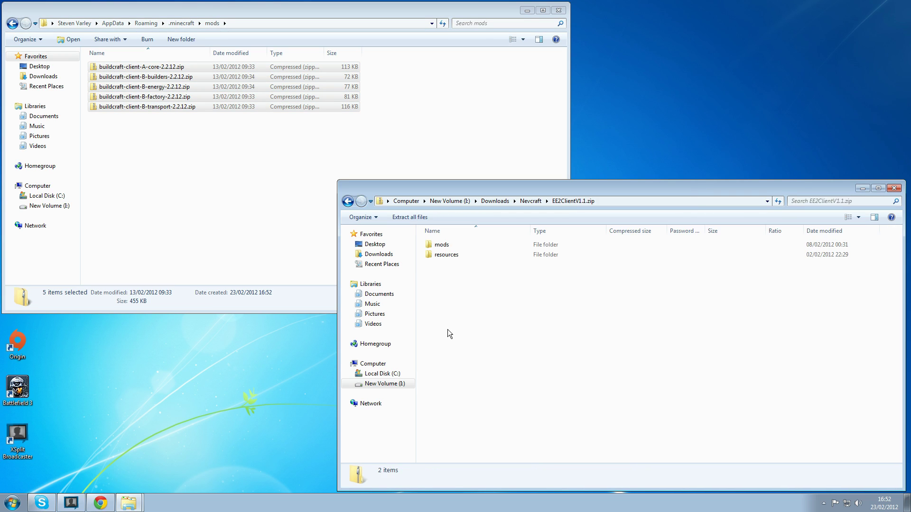
{"action": "double_click", "coordinate": [445, 247]}
{"action": "left_click_drag", "start_coordinate": [453, 245], "coordinate": [199, 181]}
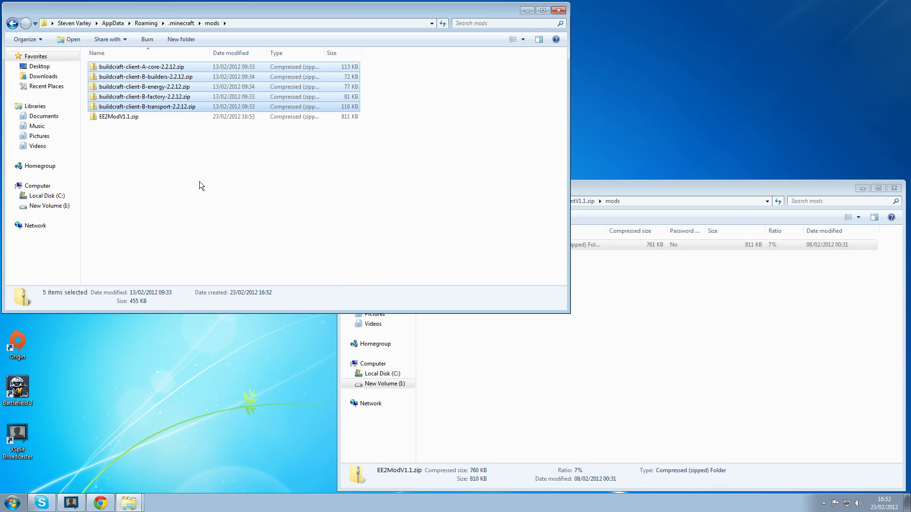
Go back to the Nevcraft folder and copy industrialcraft-2-client_1.64.jar into the Minecraft mods folder.
{"action": "left_click", "coordinate": [615, 212]}
{"action": "left_click", "coordinate": [348, 201]}
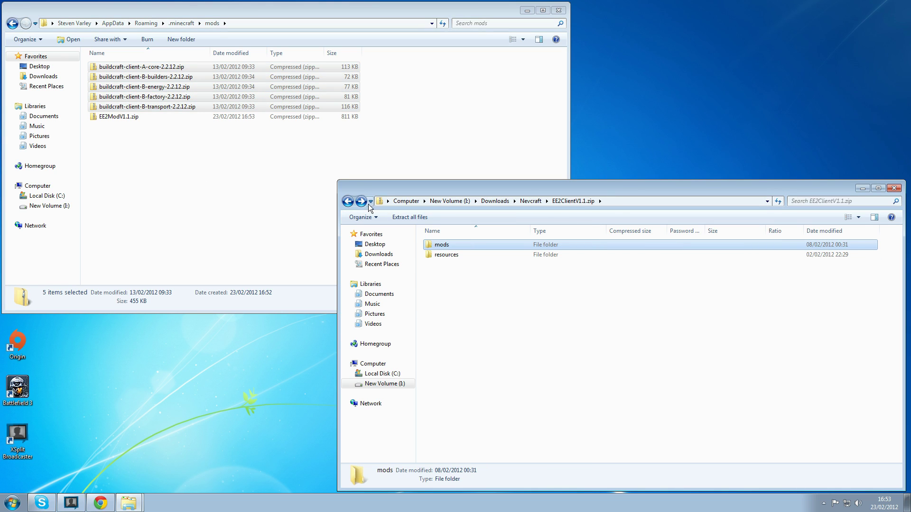
{"action": "left_click", "coordinate": [347, 202]}
{"action": "scroll", "coordinate": [486, 283], "scroll_direction": "down", "scroll_amount": 2}
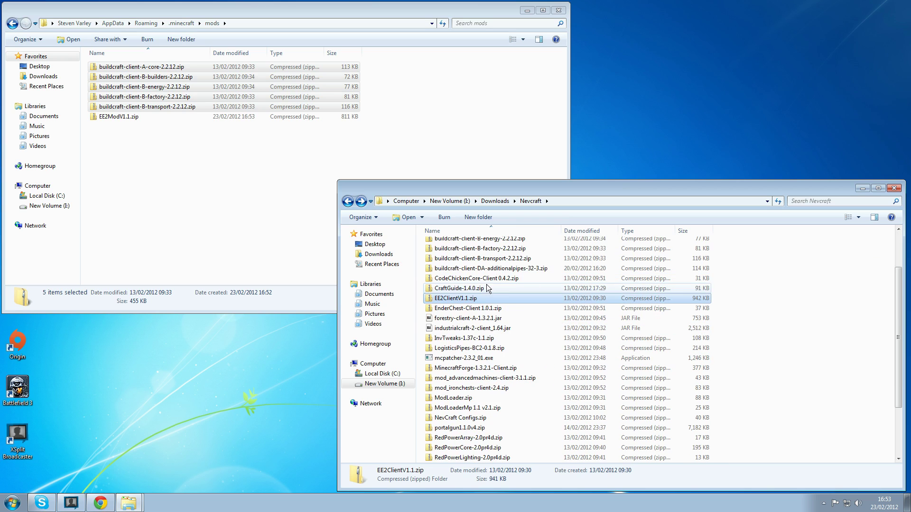
{"action": "left_click", "coordinate": [475, 330]}
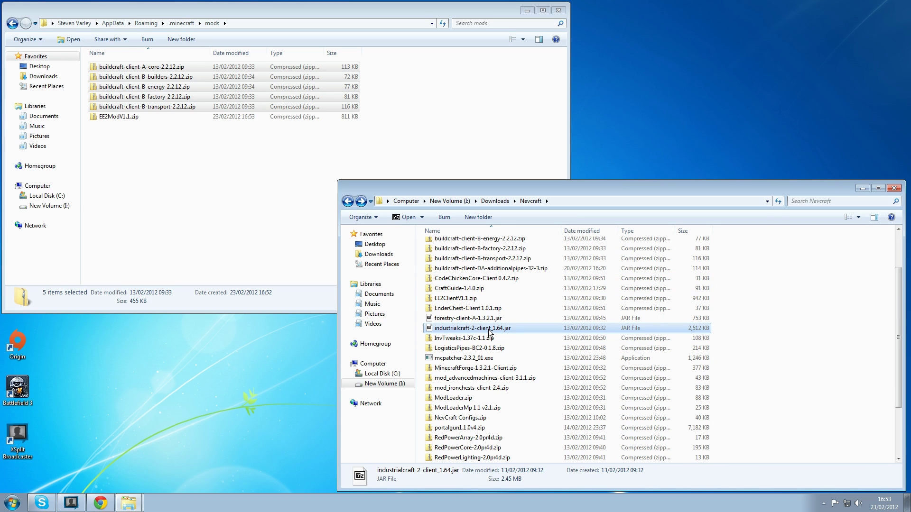
{"action": "left_click", "coordinate": [142, 207]}
{"action": "key", "text": "ctrl+v"}
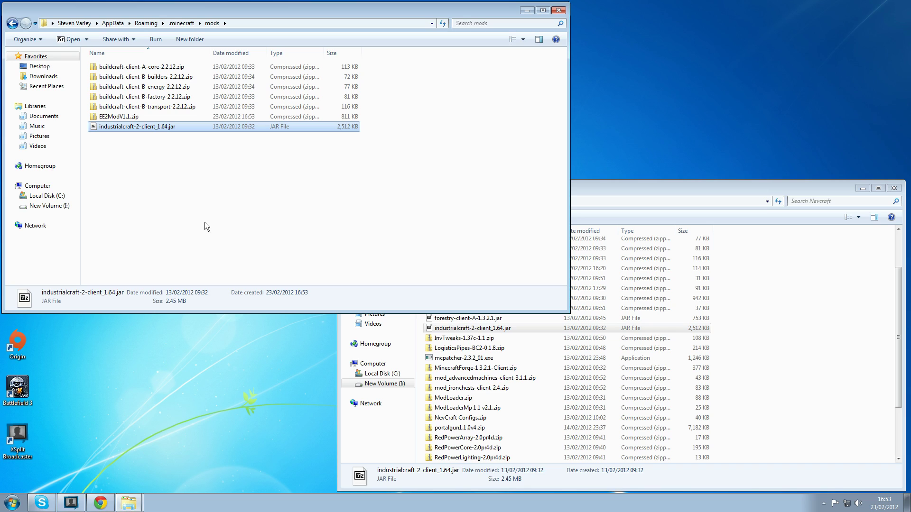
Minimize both folder windows, test-launch Minecraft with the saved login, and close the game at its main menu.
{"action": "left_click", "coordinate": [528, 10]}
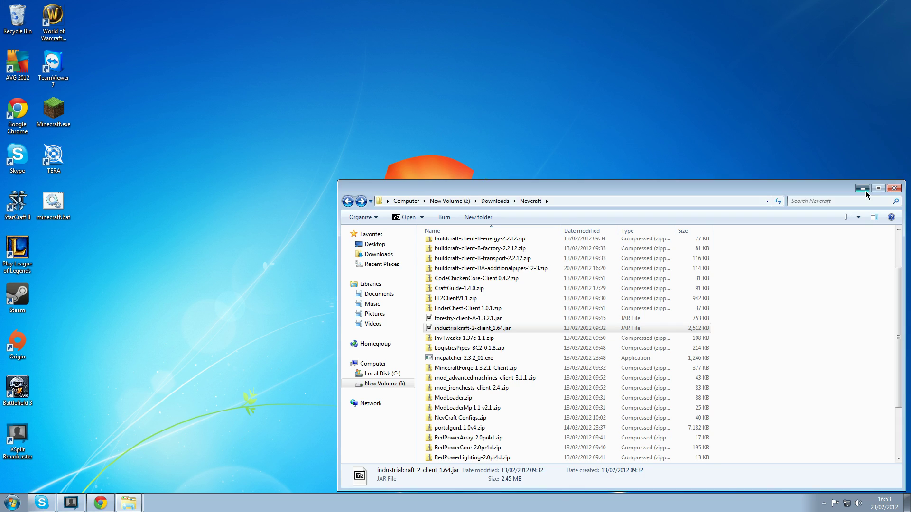
{"action": "left_click", "coordinate": [863, 188]}
{"action": "double_click", "coordinate": [65, 116]}
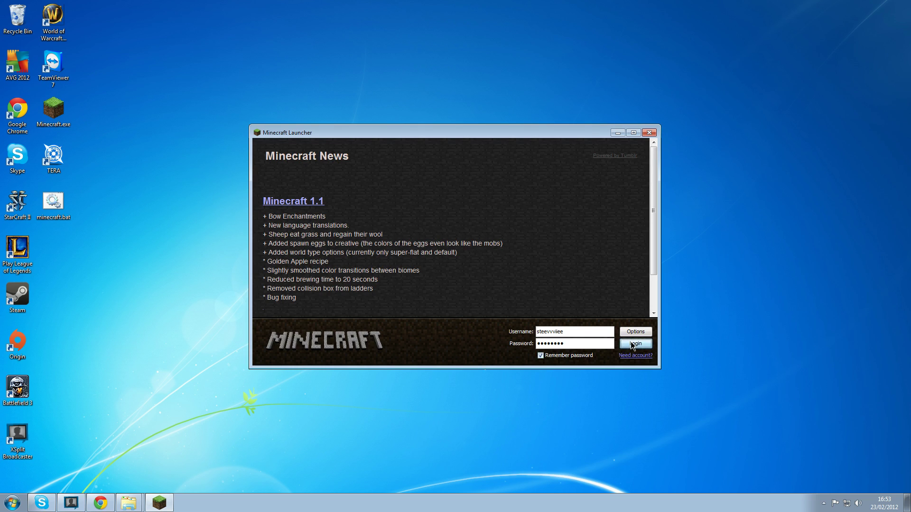
{"action": "left_click", "coordinate": [631, 339]}
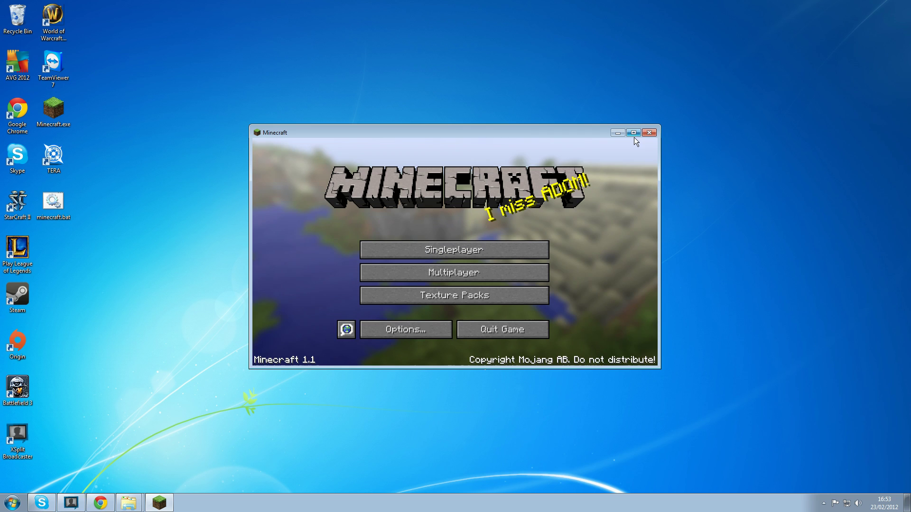
{"action": "left_click", "coordinate": [649, 133]}
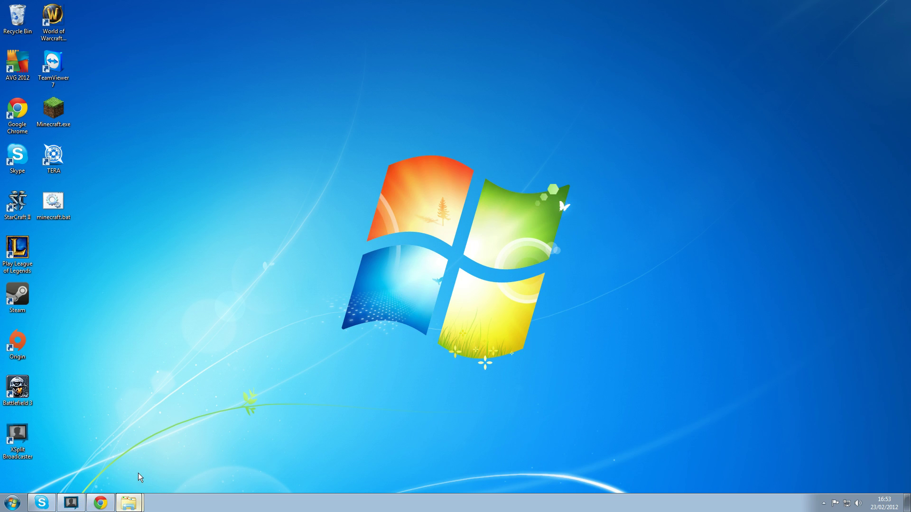
Restore the mods and Nevcraft folder windows and copy [1.1]ReiMinimap_v3.0_01.zip into the mods folder.
{"action": "left_click", "coordinate": [129, 499]}
{"action": "left_click", "coordinate": [129, 502]}
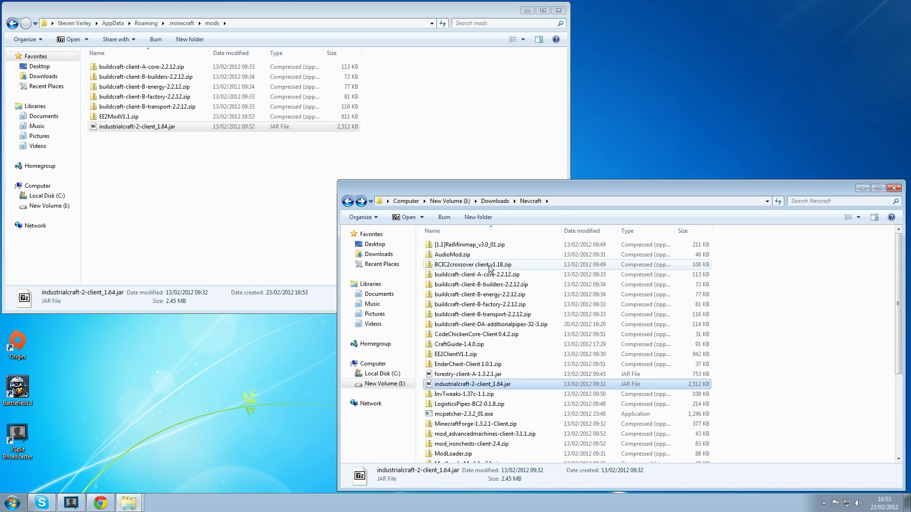
{"action": "left_click", "coordinate": [488, 246]}
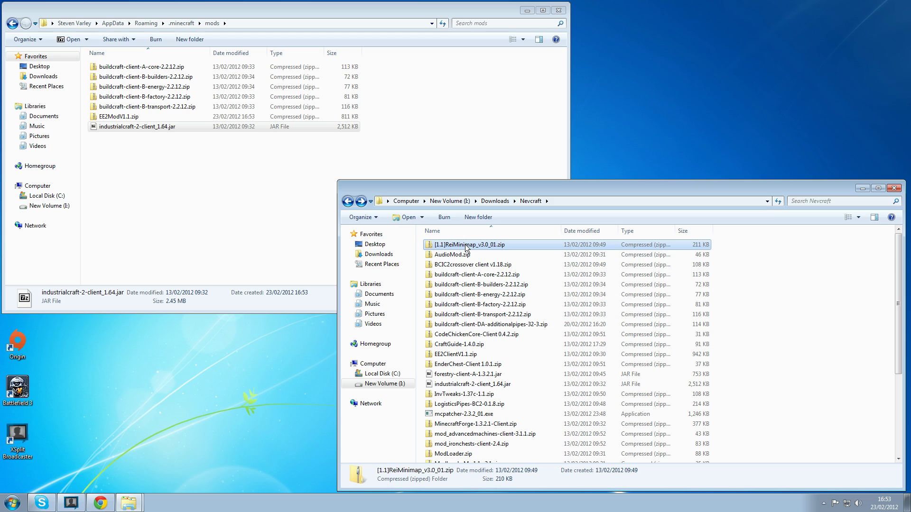
{"action": "left_click_drag", "start_coordinate": [192, 217], "coordinate": [195, 215]}
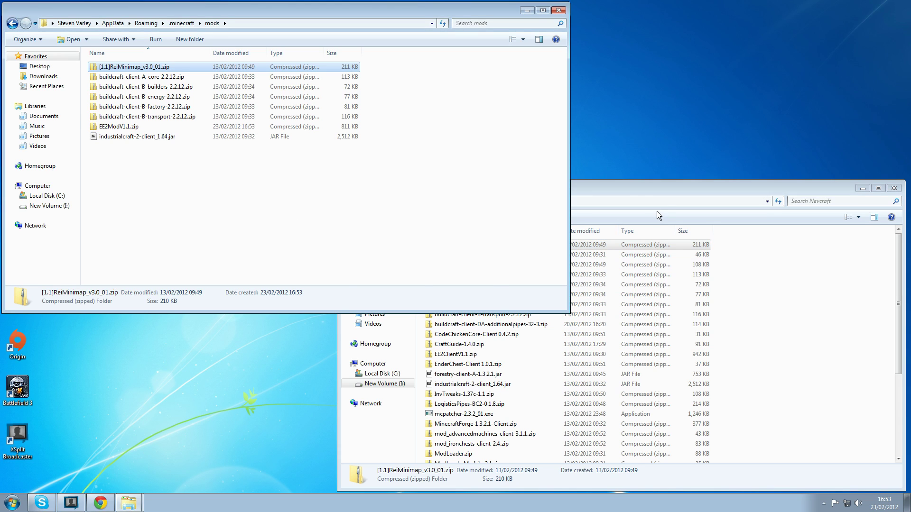
Copy buildcraft-client-DA-additionalpipes-32-3.zip from the Nevcraft folder into the mods folder.
{"action": "left_click", "coordinate": [635, 190]}
{"action": "left_click", "coordinate": [488, 327]}
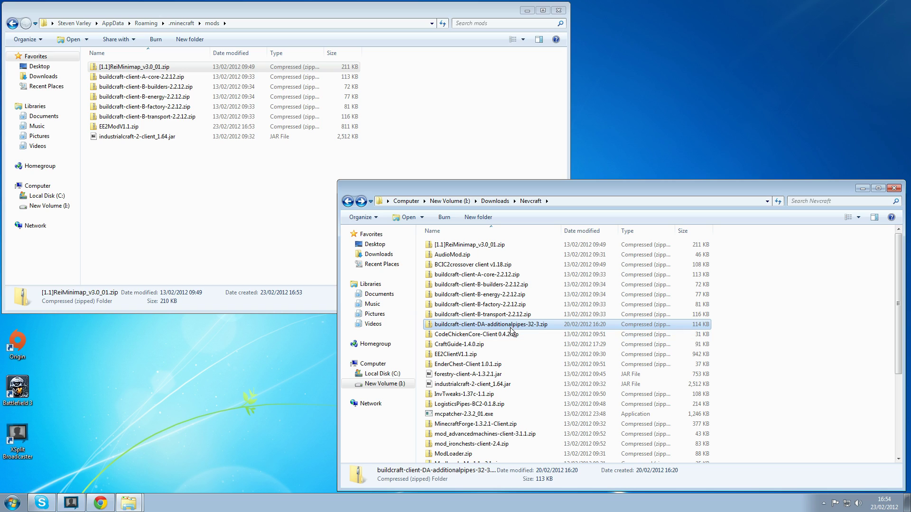
{"action": "left_click", "coordinate": [206, 222]}
{"action": "key", "text": "ctrl+v"}
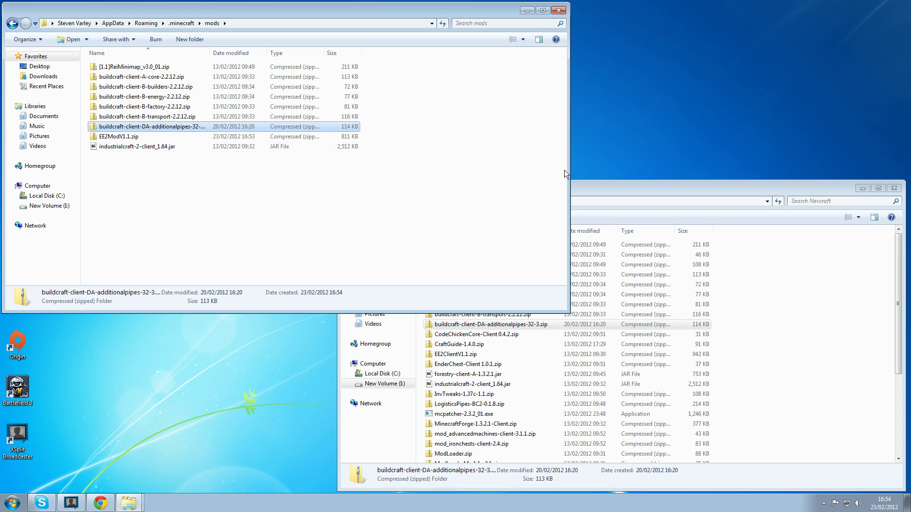
Copy InvTweaks-1.37c-1.1.zip from the Nevcraft folder into the mods folder.
{"action": "left_click", "coordinate": [647, 186]}
{"action": "scroll", "coordinate": [606, 309], "scroll_direction": "down", "scroll_amount": 1}
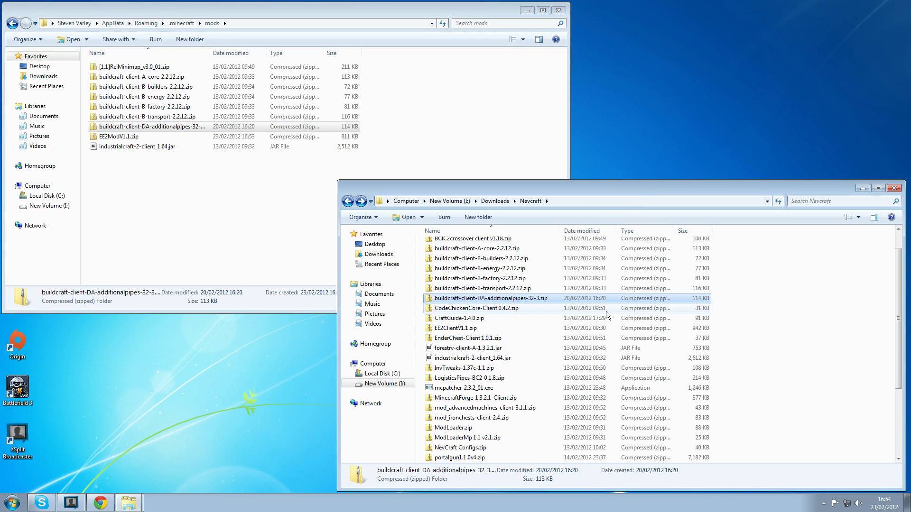
{"action": "left_click", "coordinate": [479, 374]}
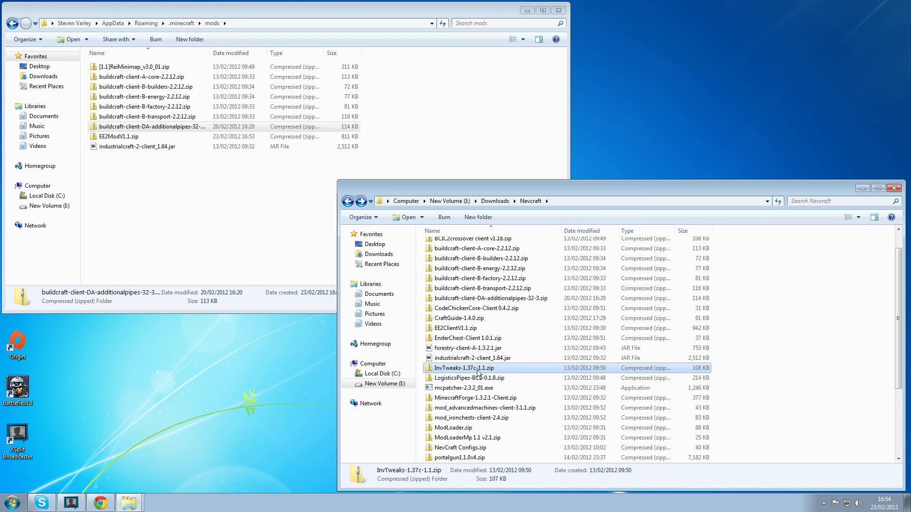
{"action": "left_click", "coordinate": [208, 260]}
{"action": "key", "text": "ctrl+v"}
Copy LogisticsPipes-BC2-0.1.8.zip from the Nevcraft folder into the mods folder.
{"action": "left_click", "coordinate": [650, 188]}
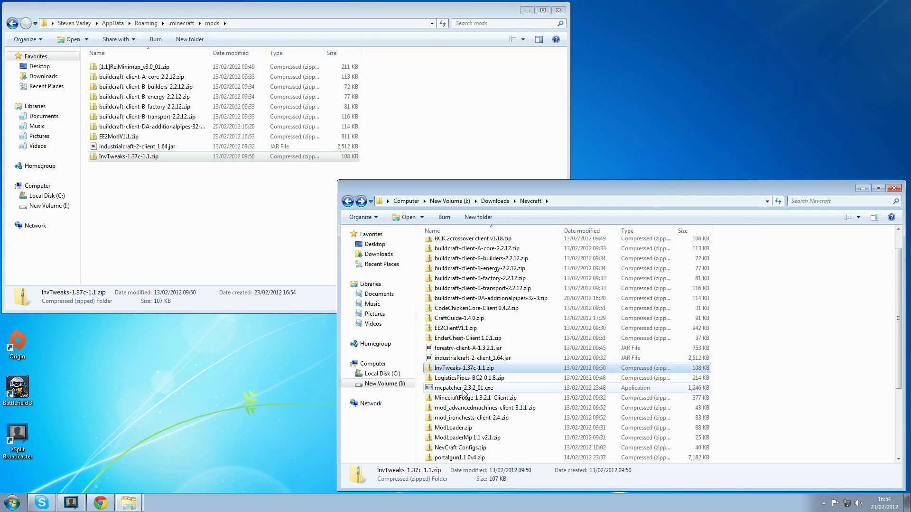
{"action": "left_click", "coordinate": [484, 378]}
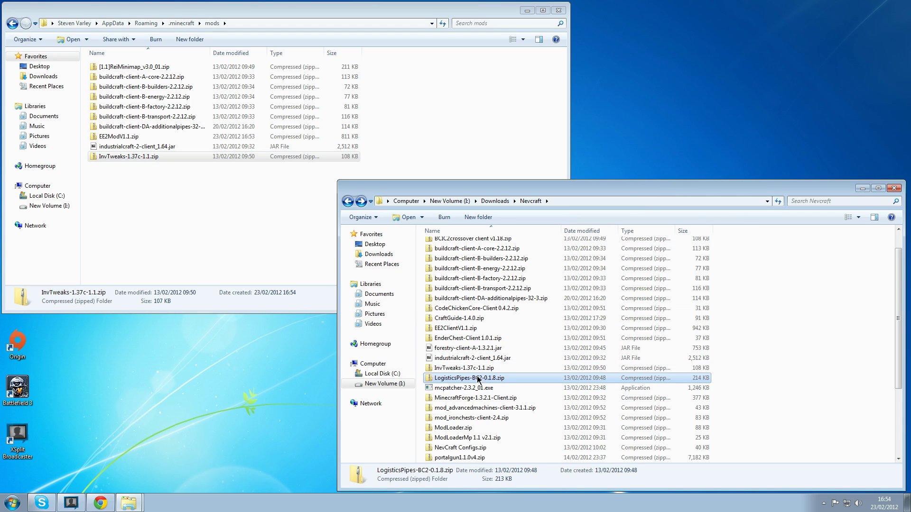
{"action": "left_click", "coordinate": [201, 255]}
{"action": "key", "text": "ctrl+v"}
{"action": "left_click", "coordinate": [611, 188]}
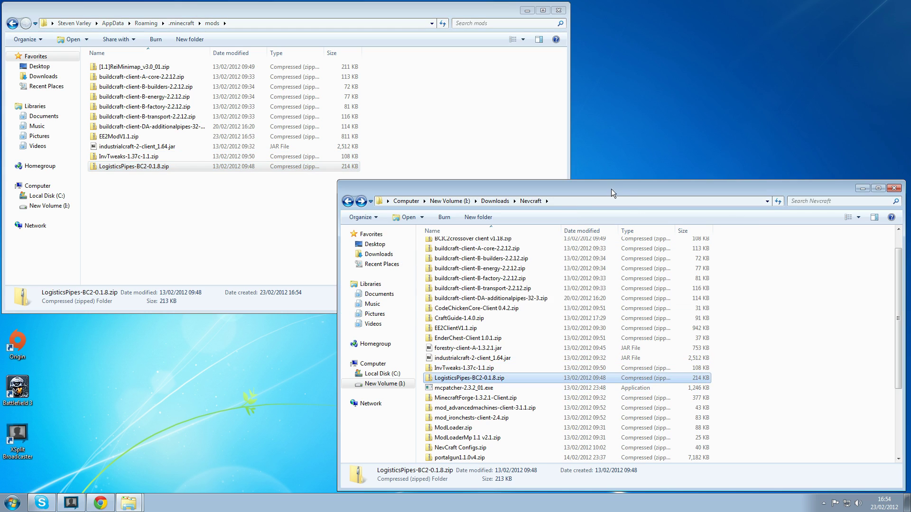
Copy the seven RedPower 2.0pr4d zips, from RedPowerArray through RedPowerWorld, from the Nevcraft folder into the mods folder.
{"action": "scroll", "coordinate": [570, 344], "scroll_direction": "down", "scroll_amount": 2}
{"action": "scroll", "coordinate": [474, 365], "scroll_direction": "down", "scroll_amount": 1}
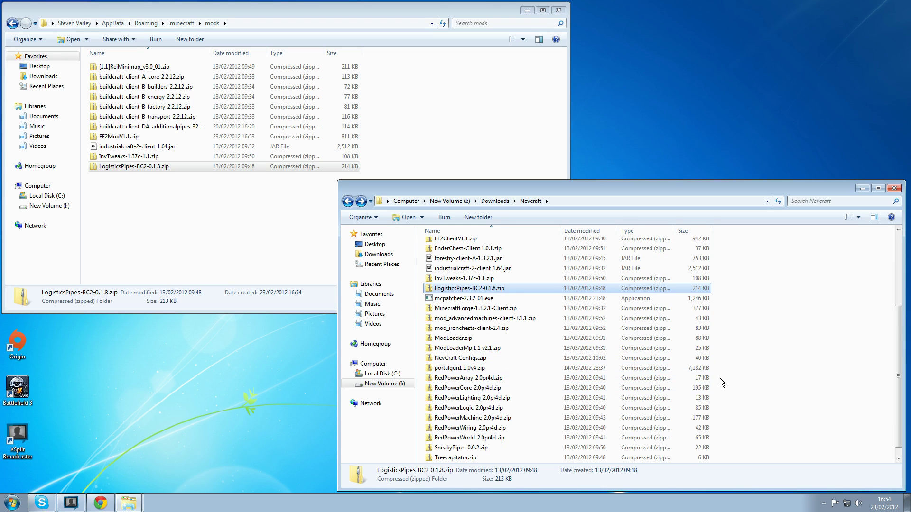
{"action": "left_click_drag", "start_coordinate": [722, 377], "coordinate": [489, 442]}
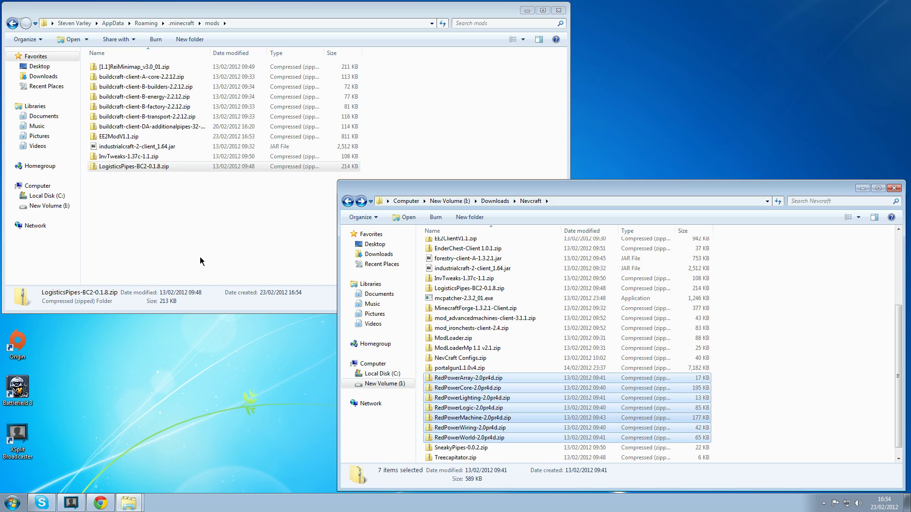
{"action": "left_click_drag", "start_coordinate": [200, 260], "coordinate": [201, 261]}
Copy Treecapitator.zip and WirelessRedstone.zip from the Nevcraft folder into the mods folder.
{"action": "left_click", "coordinate": [628, 188]}
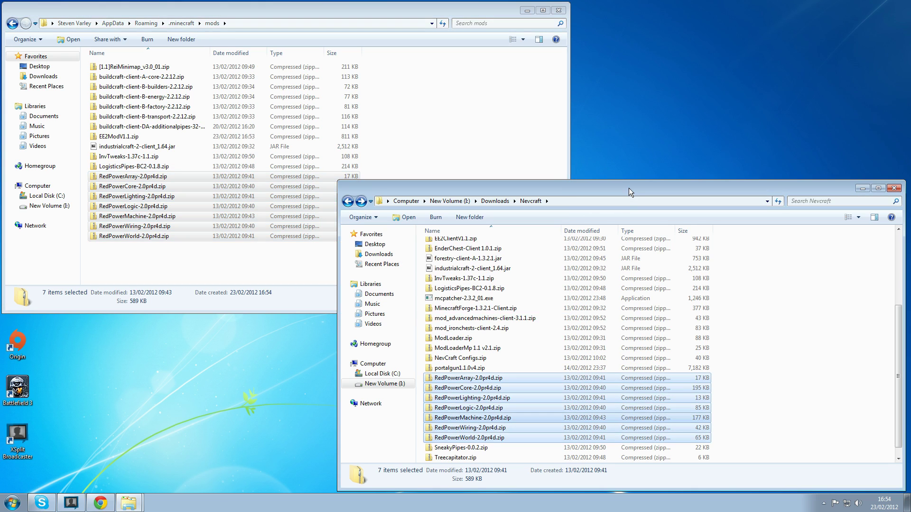
{"action": "scroll", "coordinate": [605, 314], "scroll_direction": "down", "scroll_amount": 1}
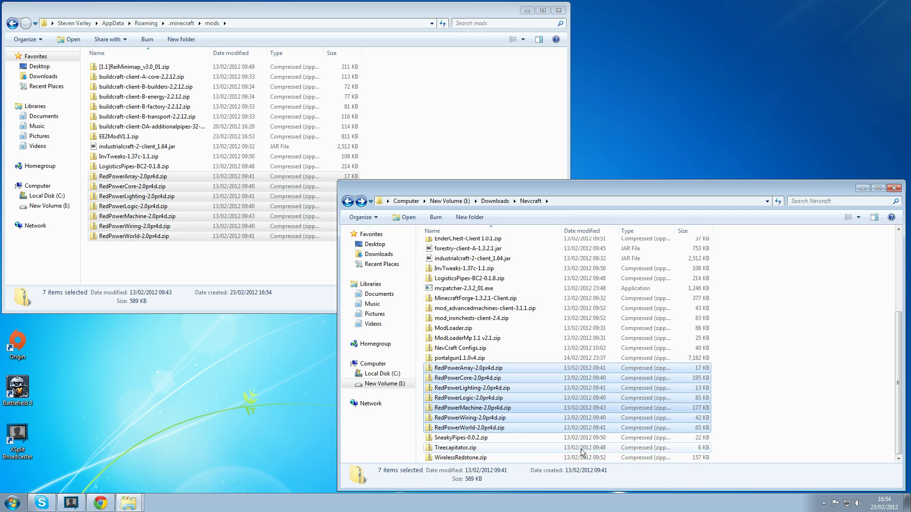
{"action": "left_click_drag", "start_coordinate": [724, 455], "coordinate": [655, 448]}
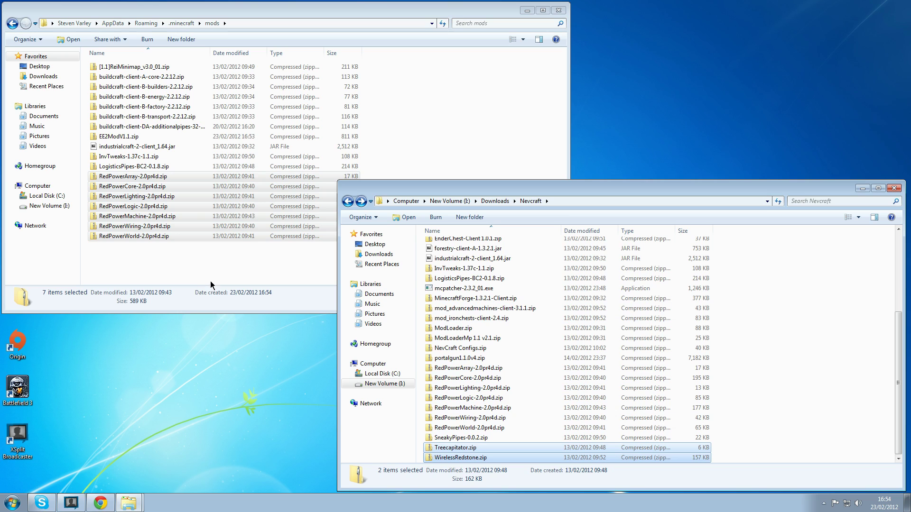
{"action": "left_click", "coordinate": [506, 156]}
{"action": "key", "text": "ctrl+v"}
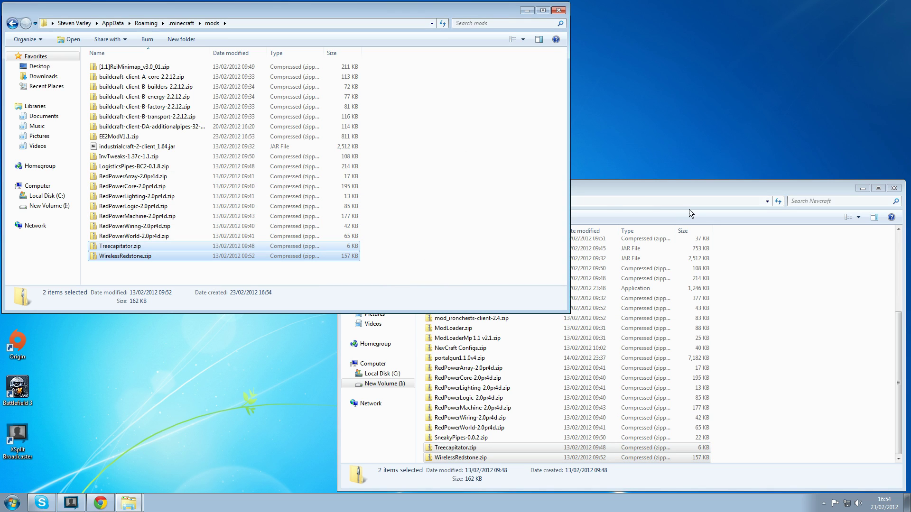
Minimize the mods and Nevcraft folder windows, and launch Minecraft with the remembered login.
{"action": "left_click", "coordinate": [527, 10]}
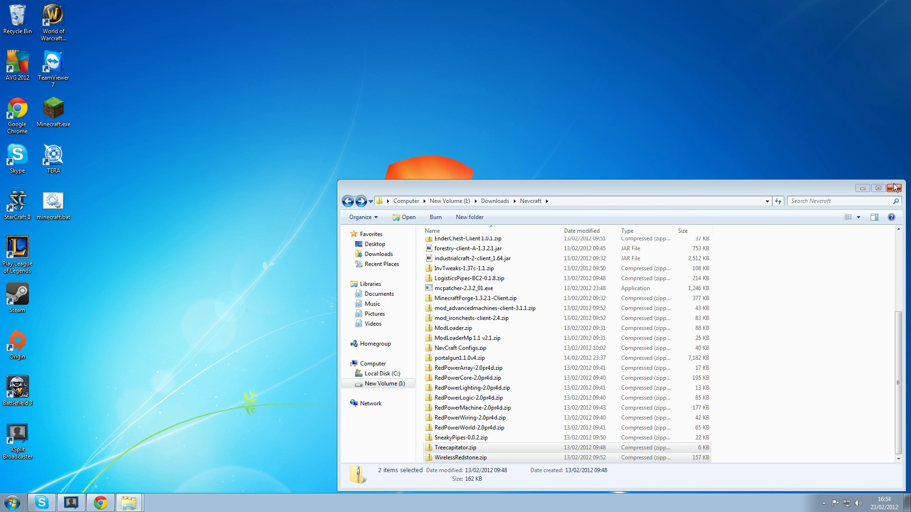
{"action": "left_click", "coordinate": [863, 188]}
{"action": "left_click", "coordinate": [53, 112]}
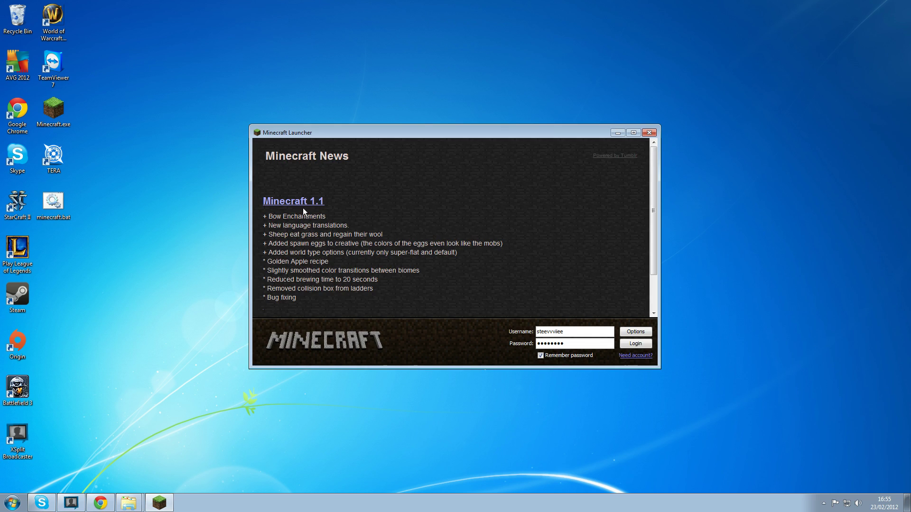
{"action": "left_click", "coordinate": [636, 345]}
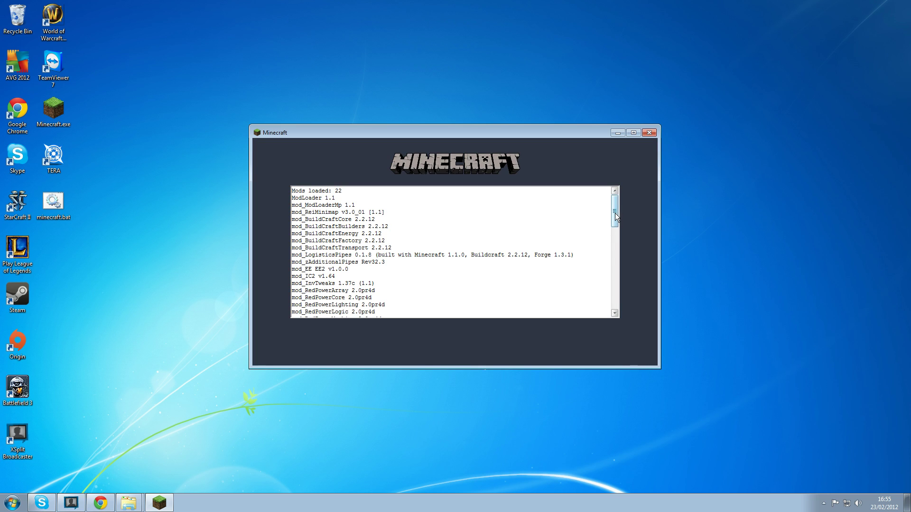
Examine the end of the Minecraft error report for the conflicting block slot and the mods involved, and close the game.
{"action": "left_click_drag", "start_coordinate": [614, 213], "coordinate": [614, 297]}
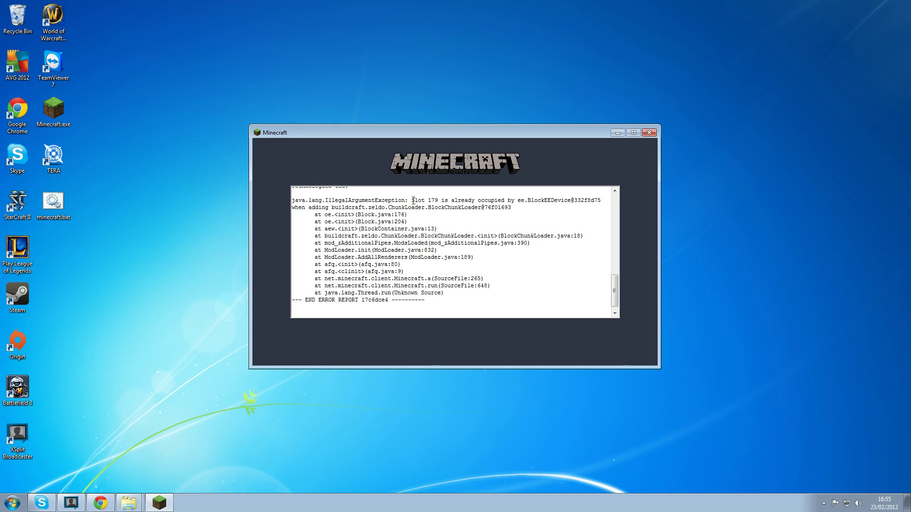
{"action": "left_click_drag", "start_coordinate": [412, 200], "coordinate": [439, 203]}
{"action": "left_click_drag", "start_coordinate": [521, 200], "coordinate": [571, 200]}
{"action": "left_click_drag", "start_coordinate": [388, 207], "coordinate": [481, 207]}
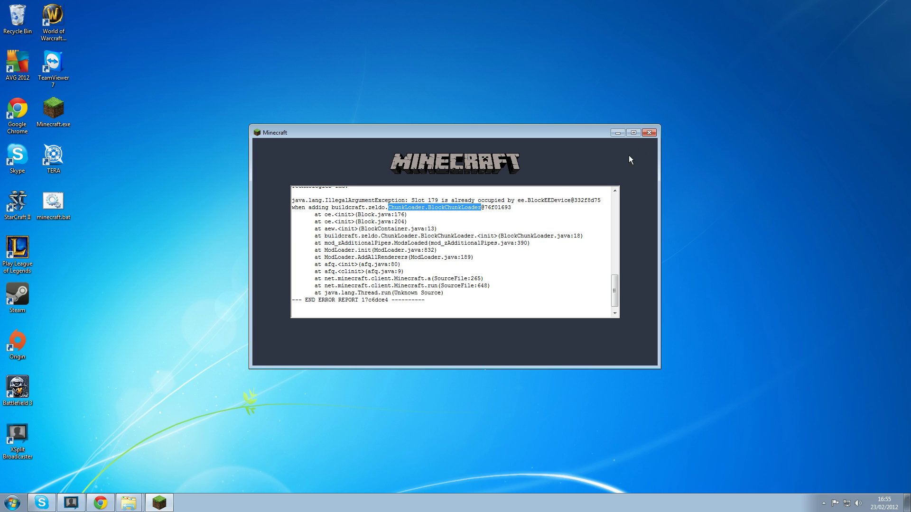
{"action": "left_click", "coordinate": [649, 133]}
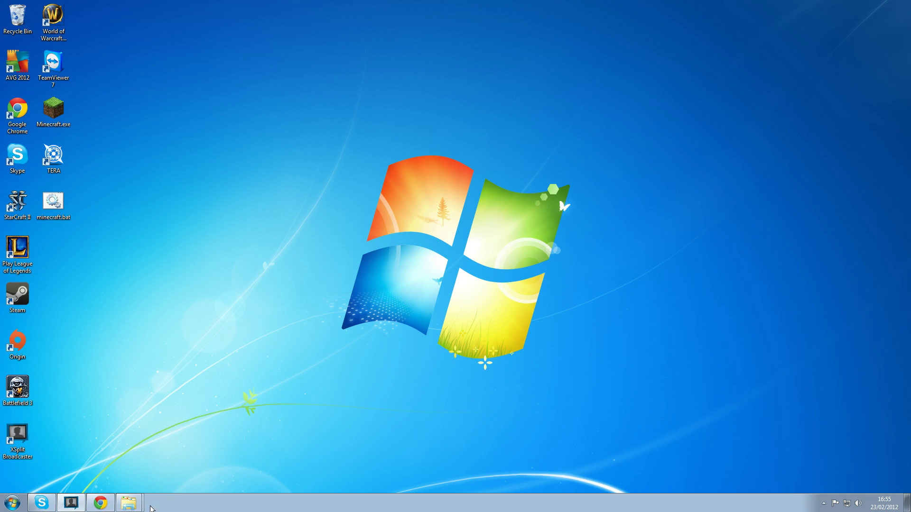
Open AdditionalPipes.cfg from the buildcraft\config folder inside .minecraft.
{"action": "left_click", "coordinate": [128, 502]}
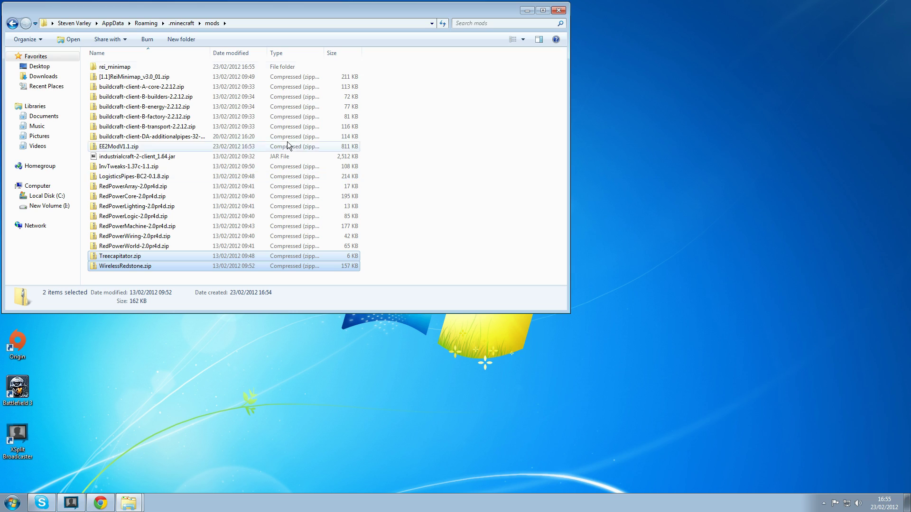
{"action": "left_click", "coordinate": [15, 24]}
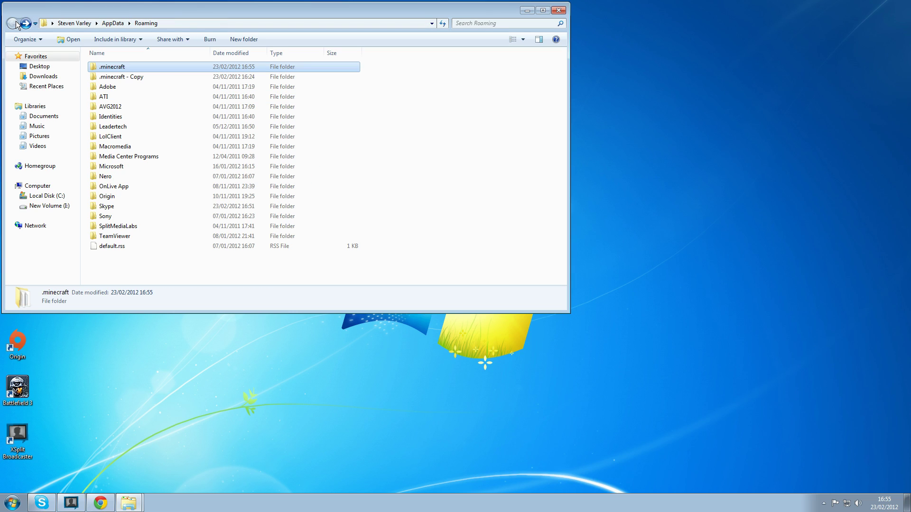
{"action": "double_click", "coordinate": [120, 66]}
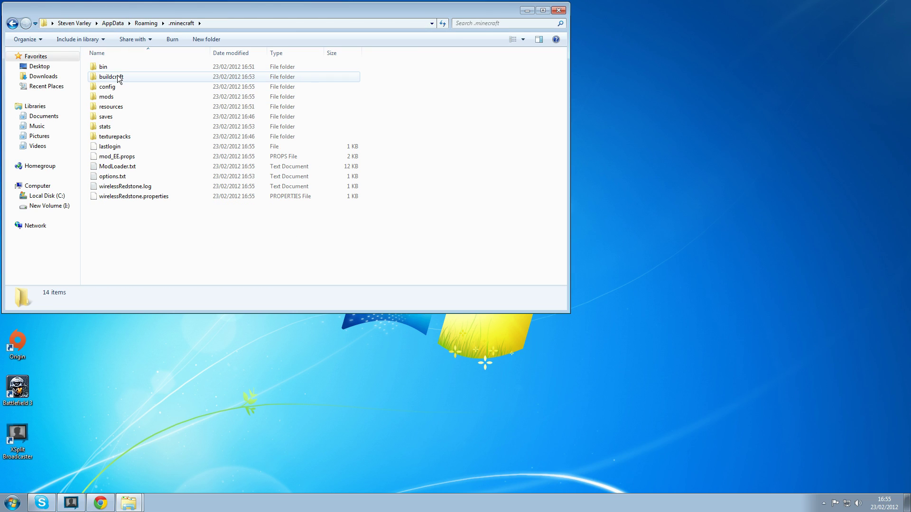
{"action": "double_click", "coordinate": [118, 78]}
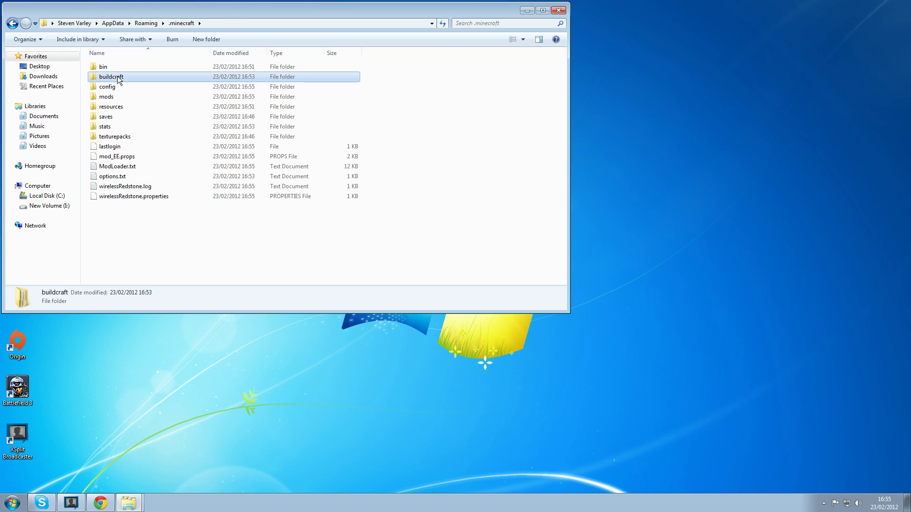
{"action": "double_click", "coordinate": [109, 77]}
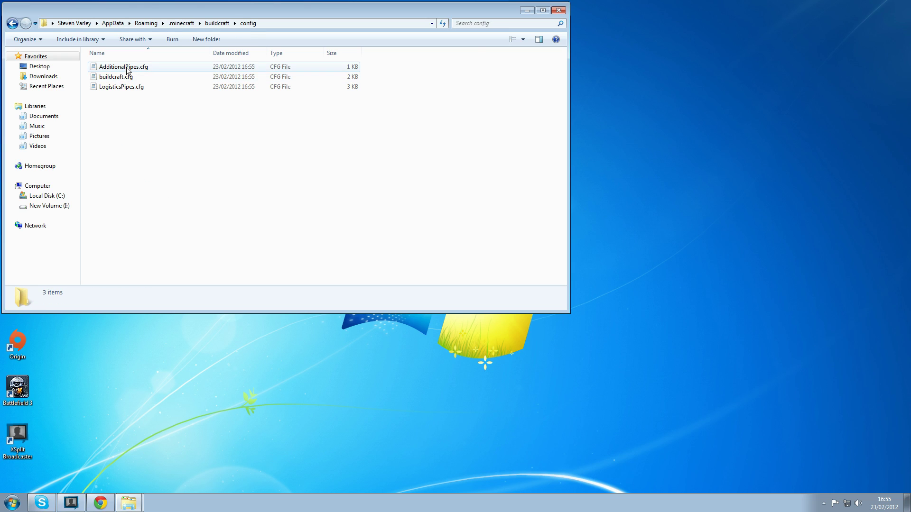
{"action": "double_click", "coordinate": [126, 67]}
Set ChunkLoader.id to 213 in the block section of AdditionalPipes.cfg, and close the file with its changes saved.
{"action": "left_click", "coordinate": [341, 247]}
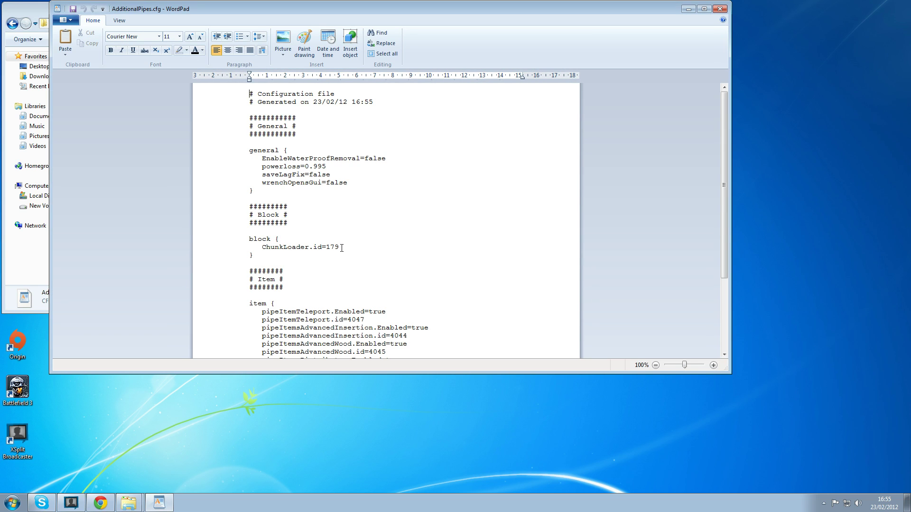
{"action": "key", "text": "BackSpace"}
{"action": "key", "text": "BackSpace"}
{"action": "type", "text": "213"}
{"action": "left_click", "coordinate": [719, 9]}
{"action": "left_click", "coordinate": [370, 204]}
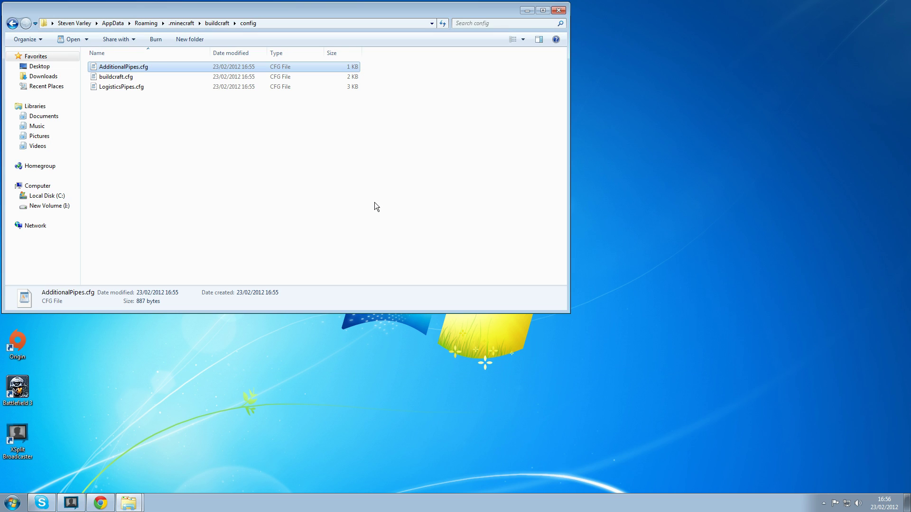
Minimize the config folder, relaunch Minecraft with the remembered login to check that it loads, and close the game.
{"action": "left_click", "coordinate": [527, 11]}
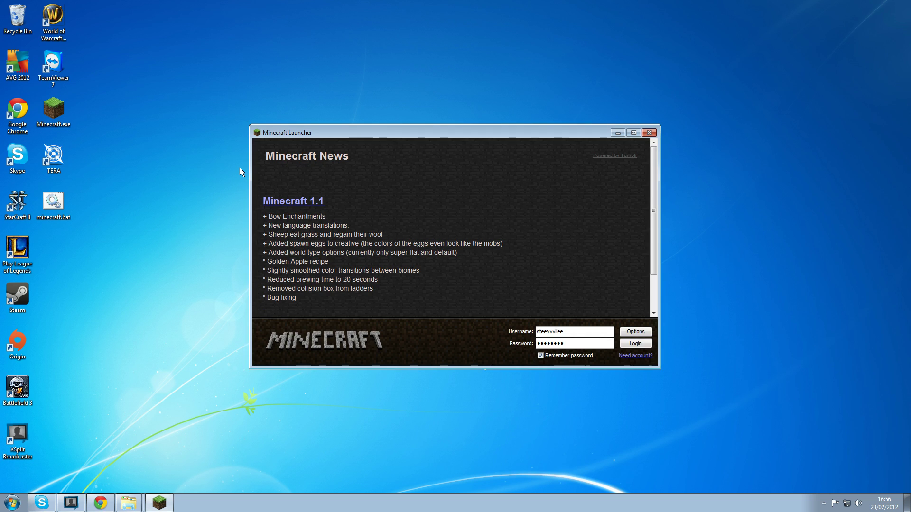
{"action": "left_click", "coordinate": [636, 343]}
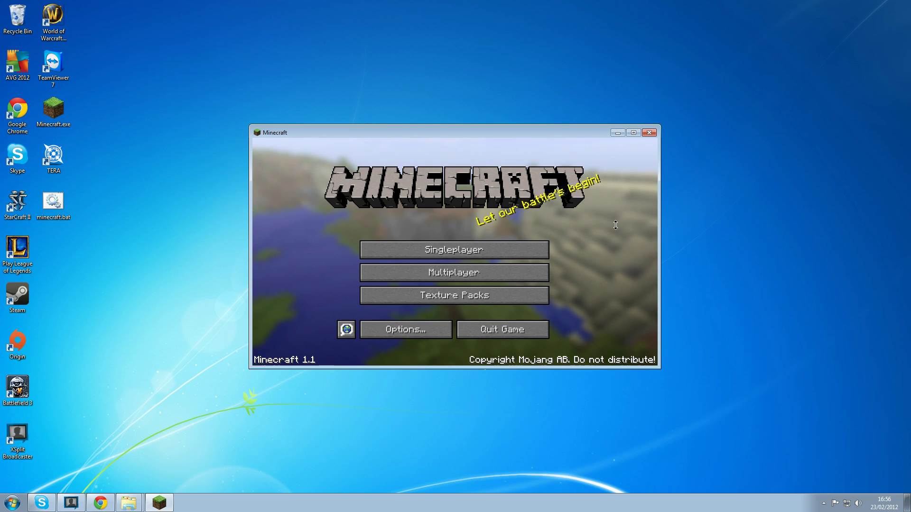
{"action": "left_click", "coordinate": [648, 133]}
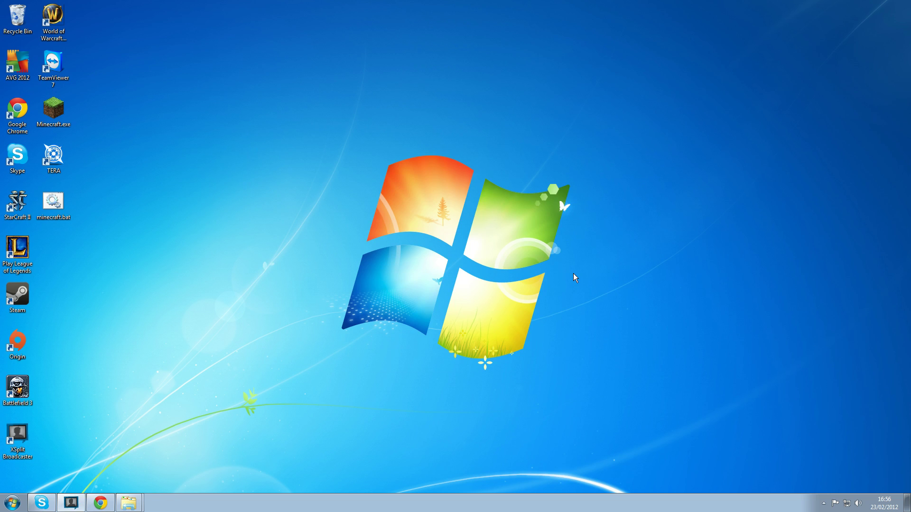